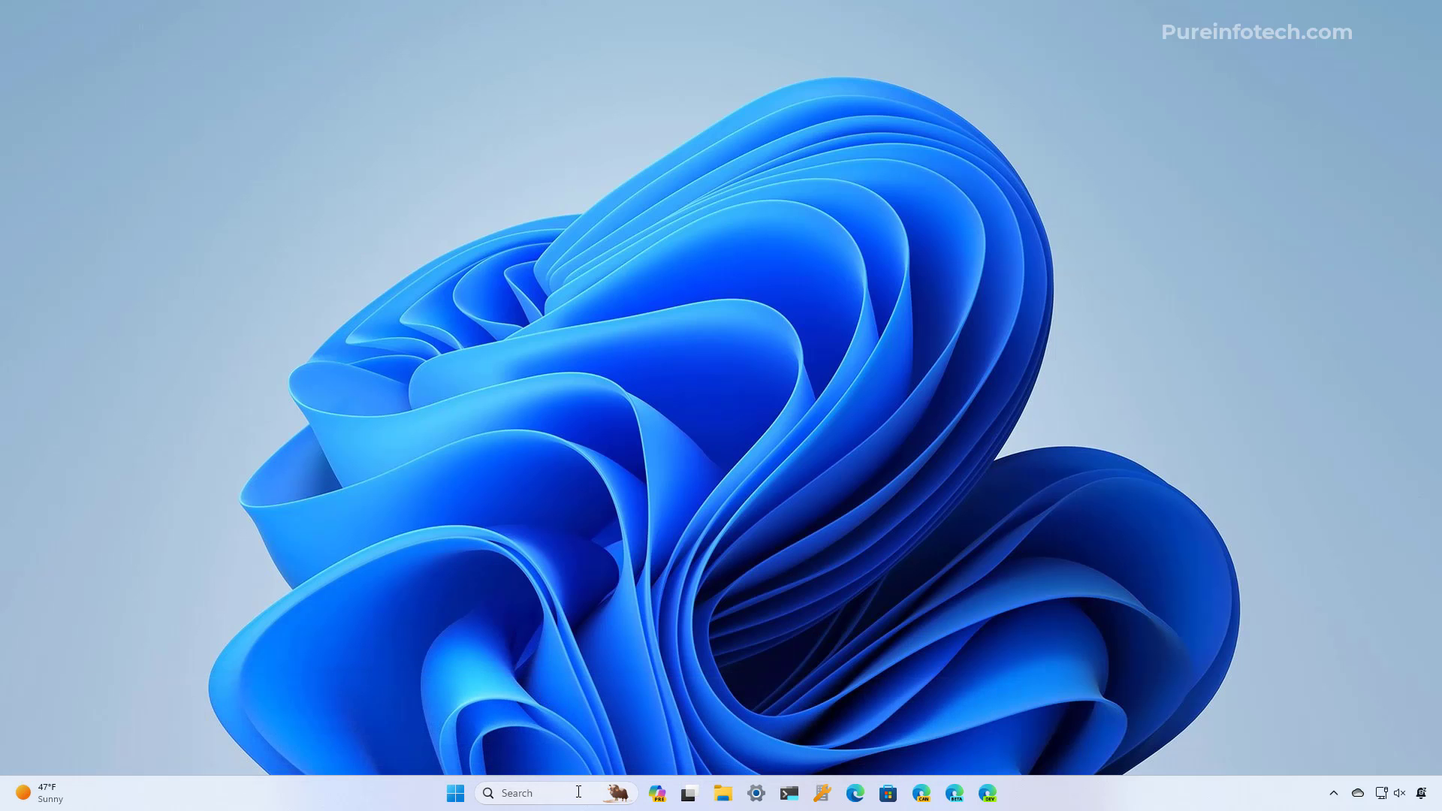
- Open the taskbar Search panel and browse its recent apps and Bing highlights about Arctic animals
left_click(526, 792)
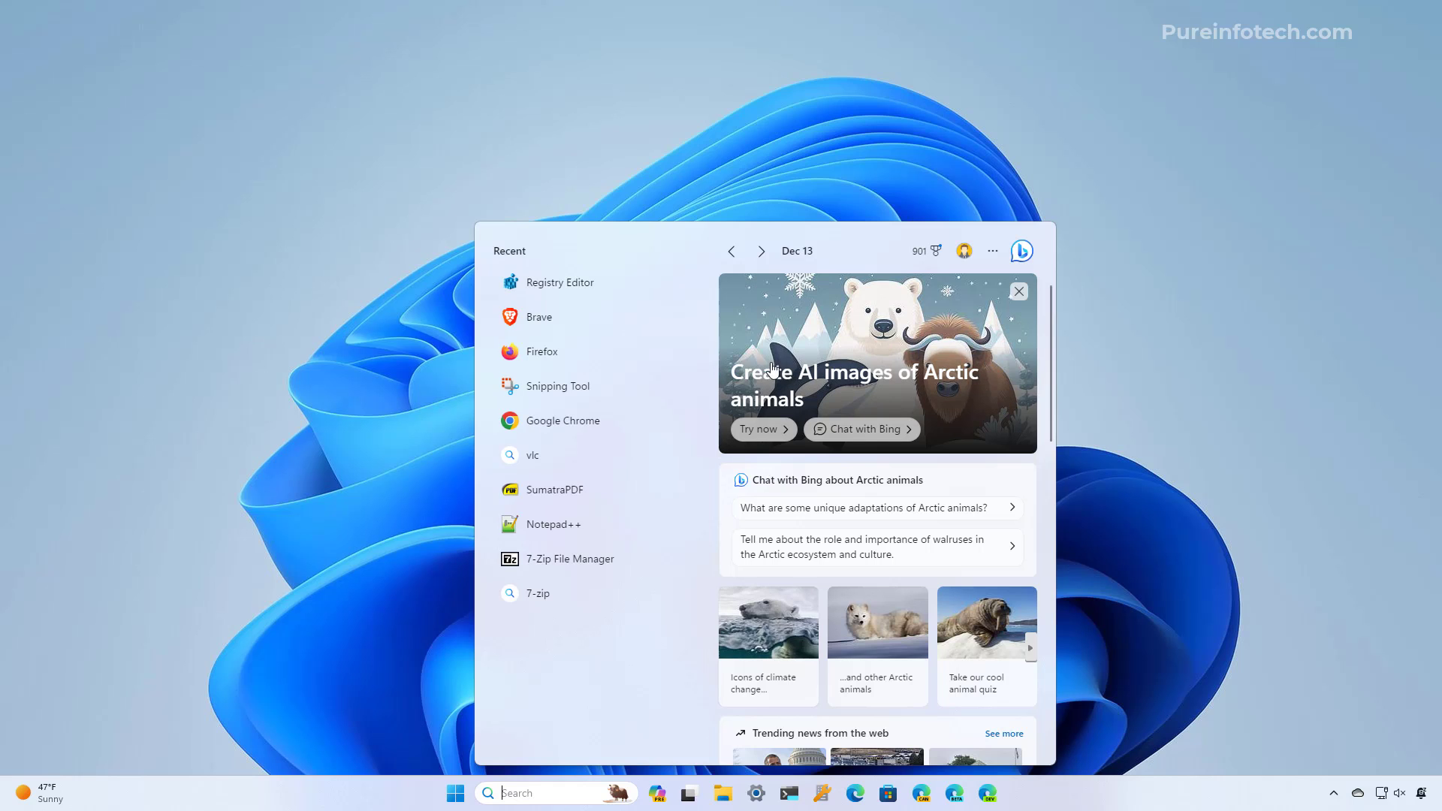
scroll(909, 556, "down", 5)
scroll(907, 557, "up", 5)
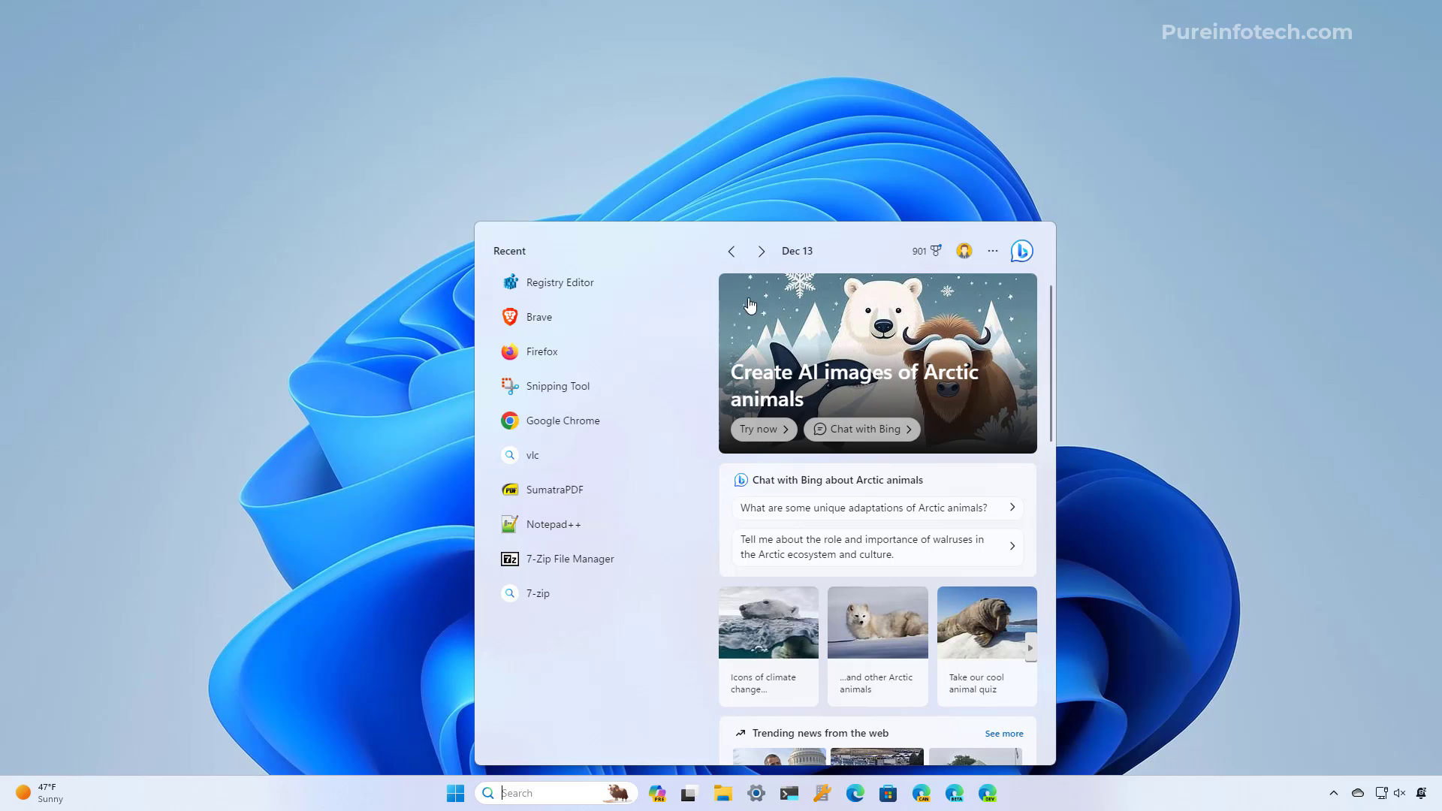
- Search for 'windows 11 download' and scroll through the Bing web results and shopping ads
type("windows 11 download")
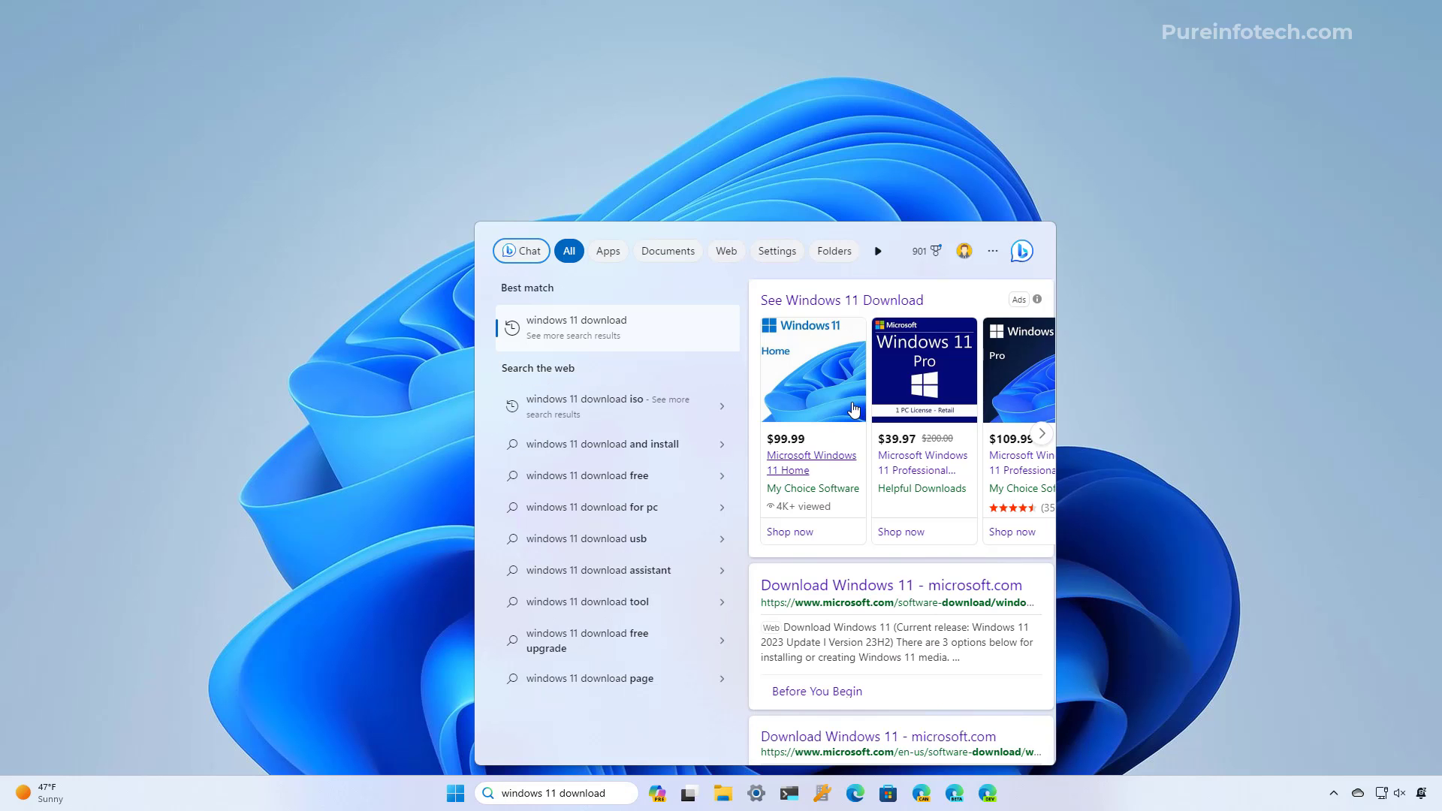
scroll(886, 488, "down", 5)
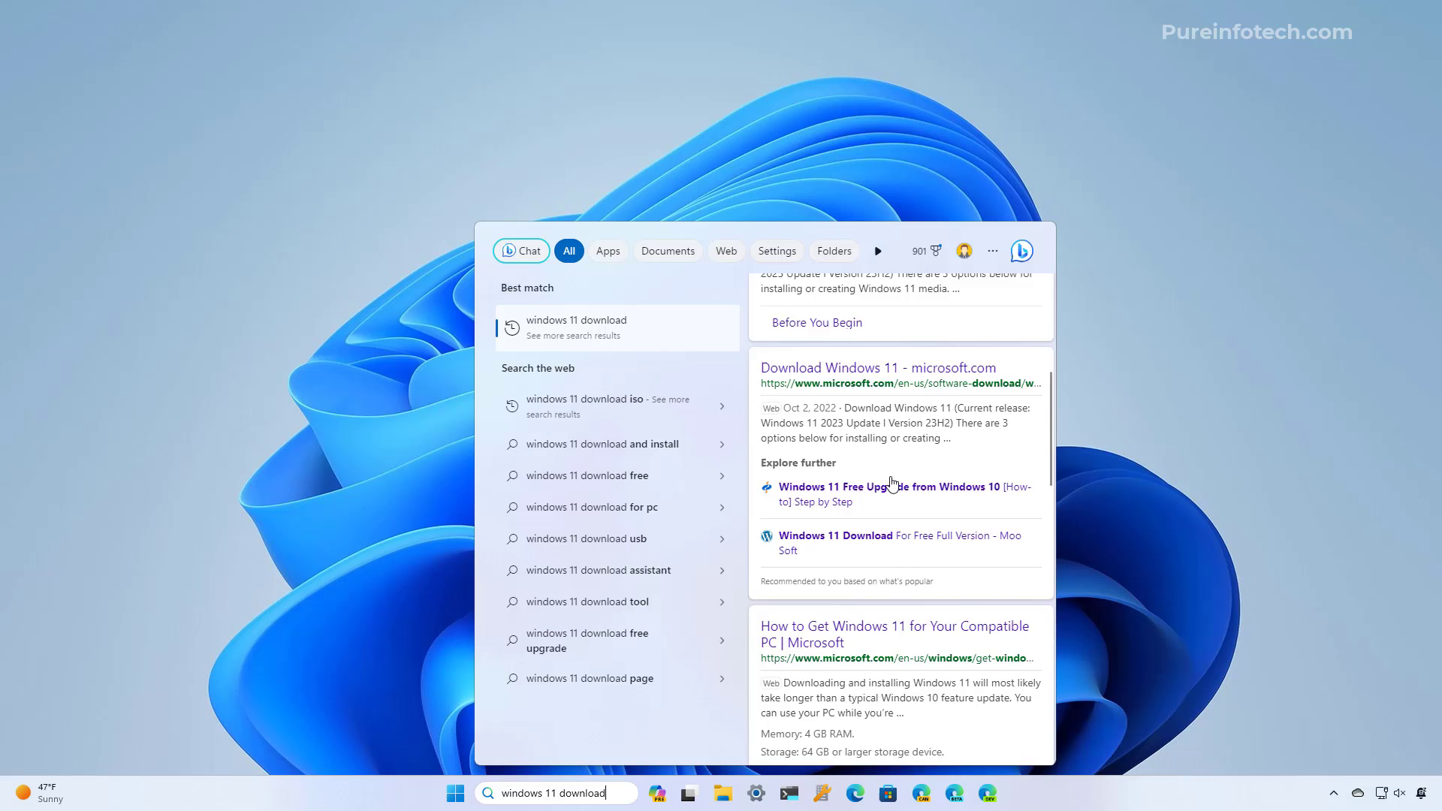
scroll(891, 485, "down", 4)
scroll(886, 481, "up", 9)
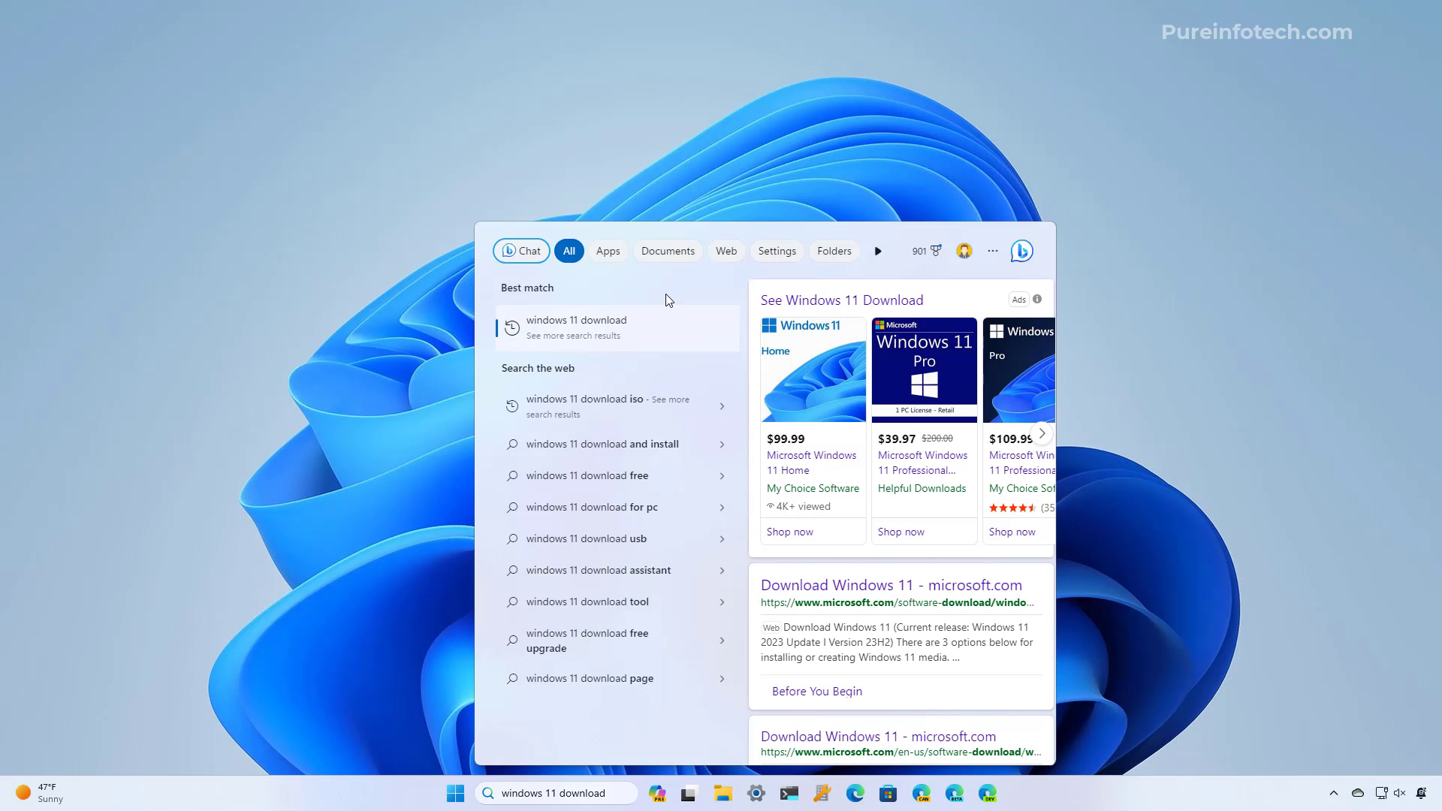
- Launch Registry Editor and jump to HKEY_CURRENT_USER\Software\Policies\Microsoft\Windows
left_click(421, 386)
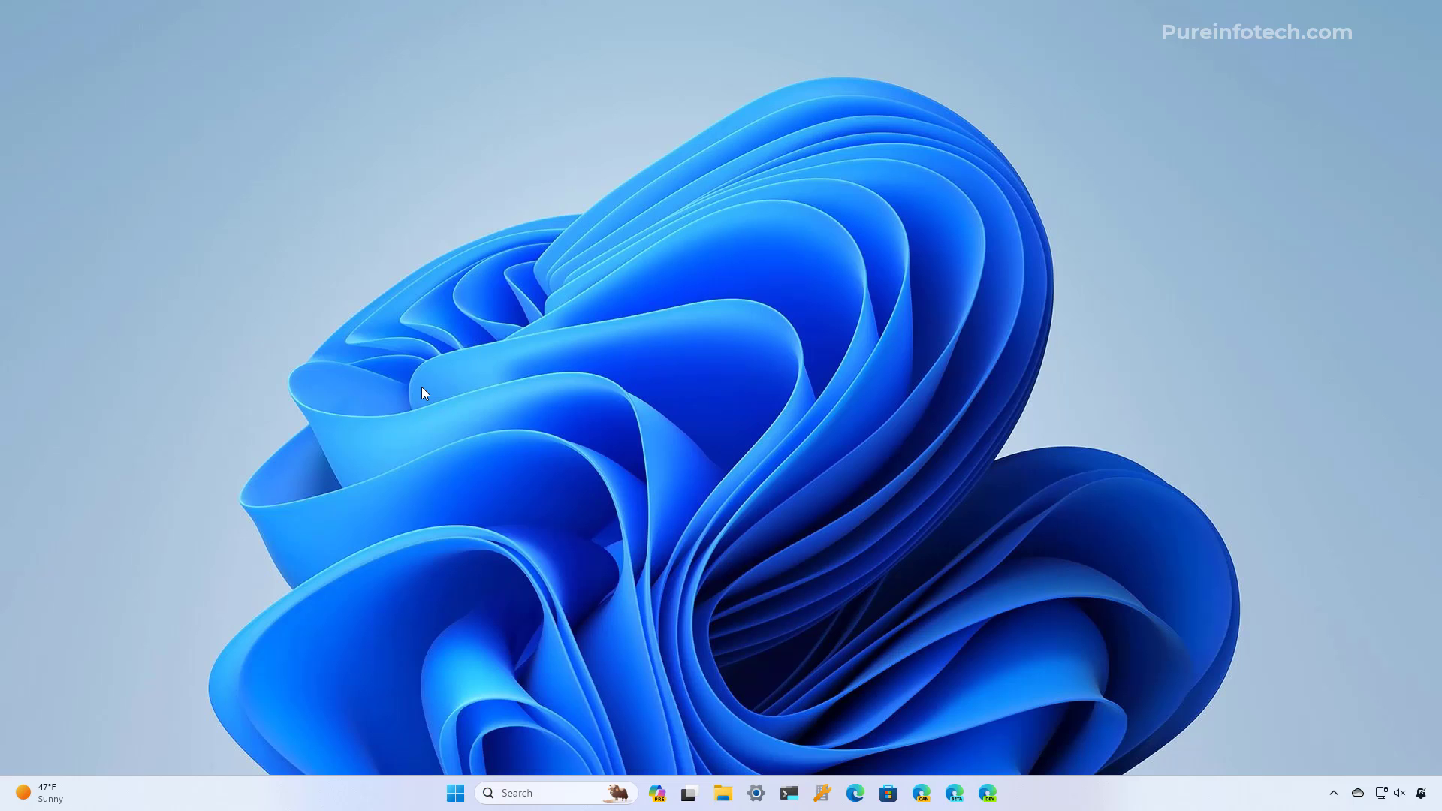
left_click(459, 793)
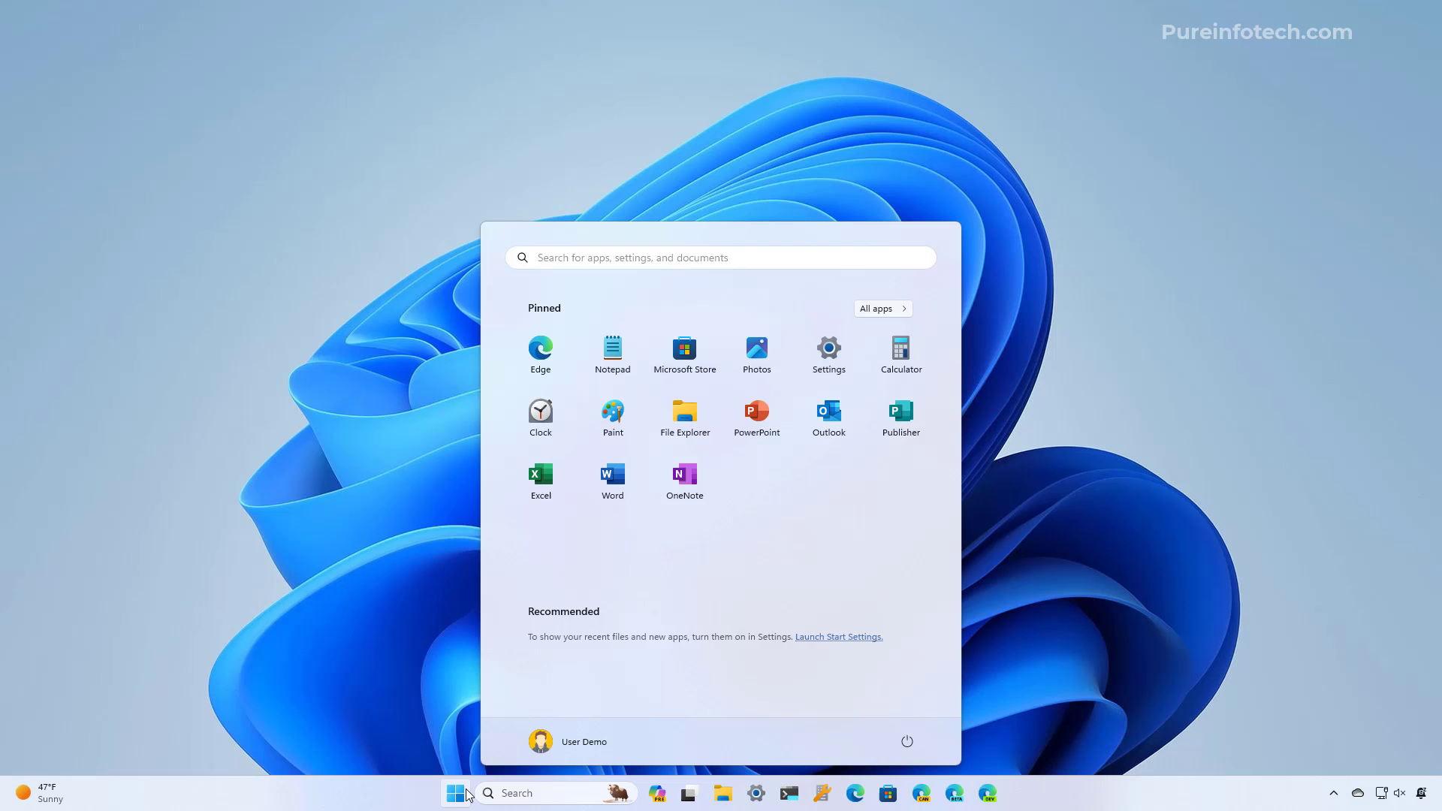
type("reg")
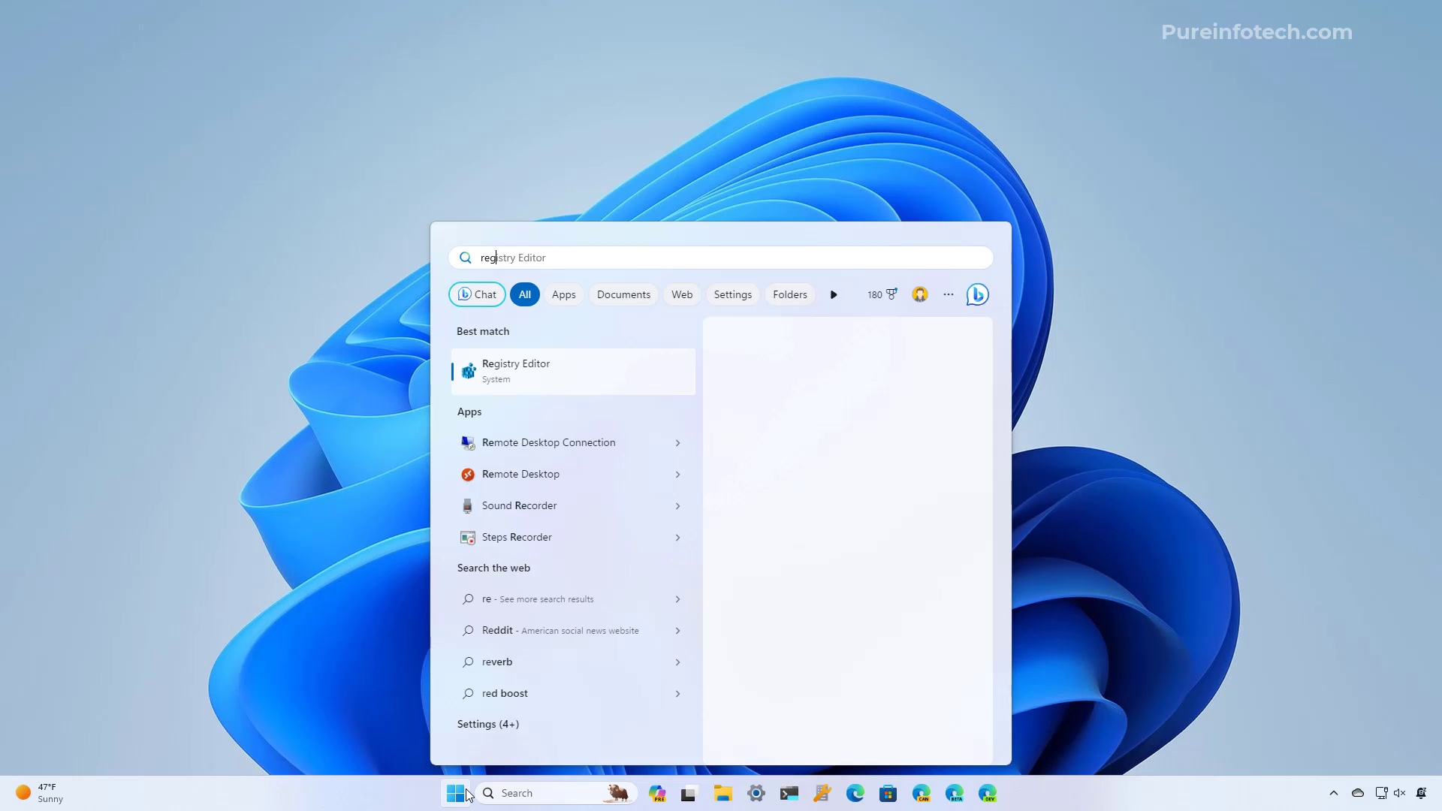
left_click(537, 372)
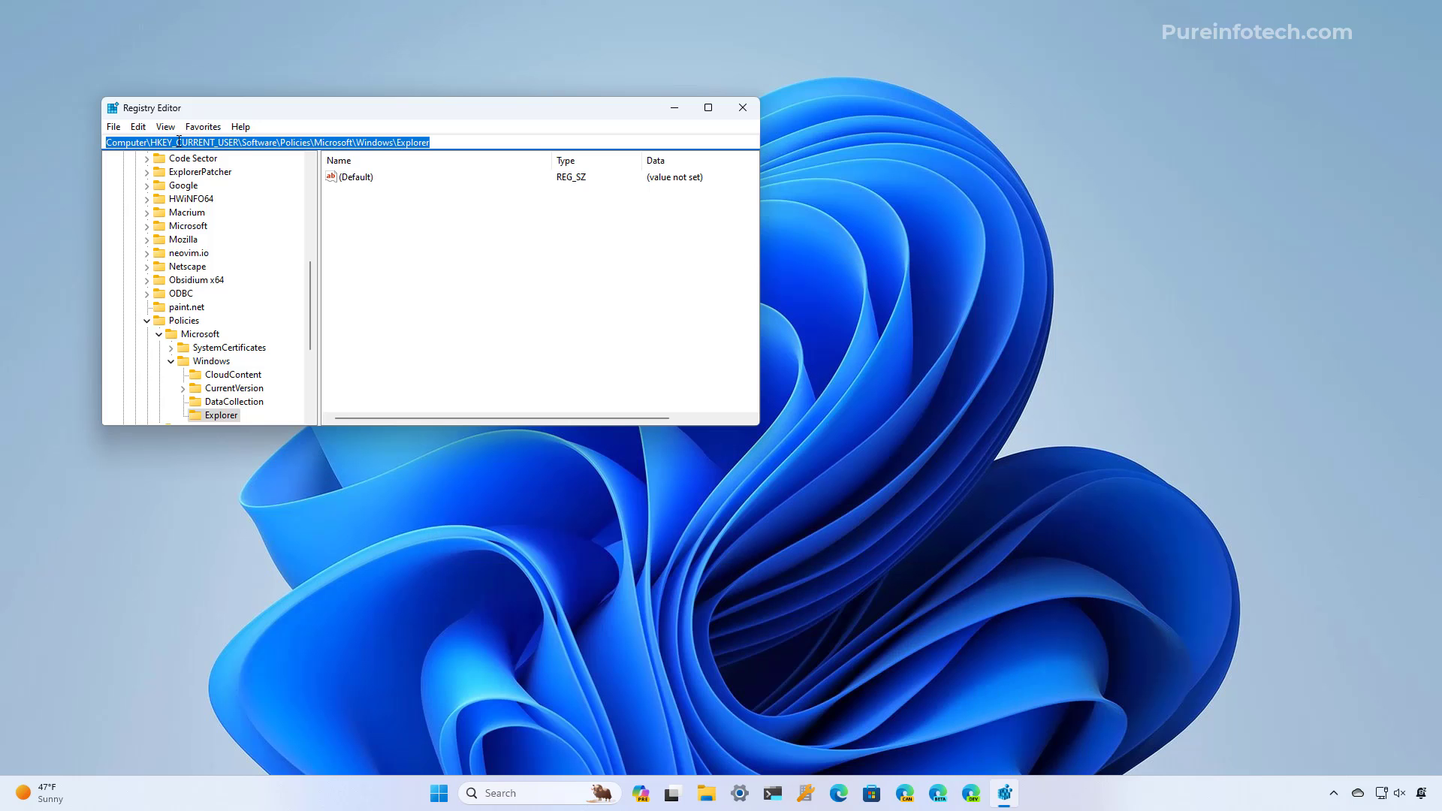
type("HKEY_CURRENT_USER\\SOFTWARE\\Policies\\Microsoft\\Windows")
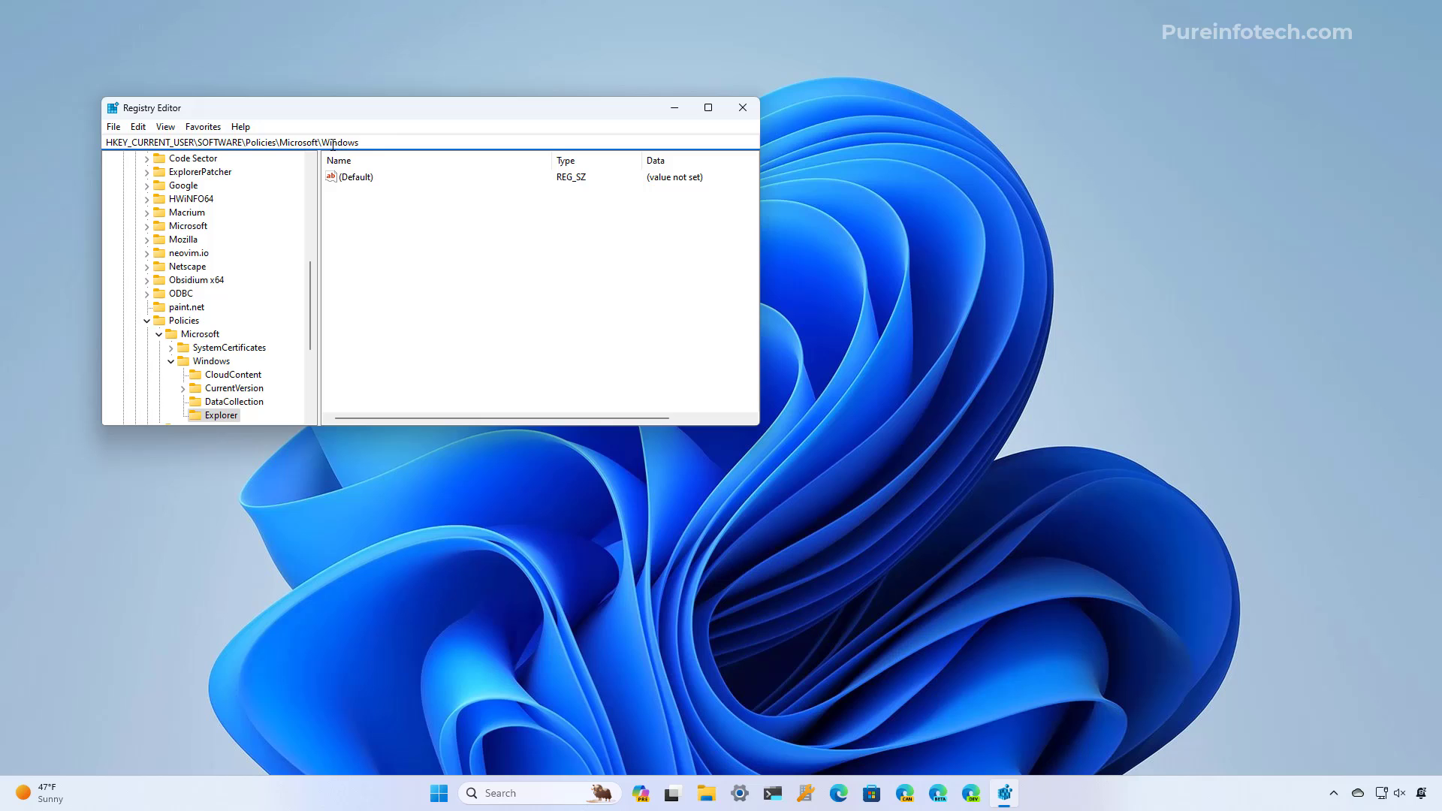
key("Return")
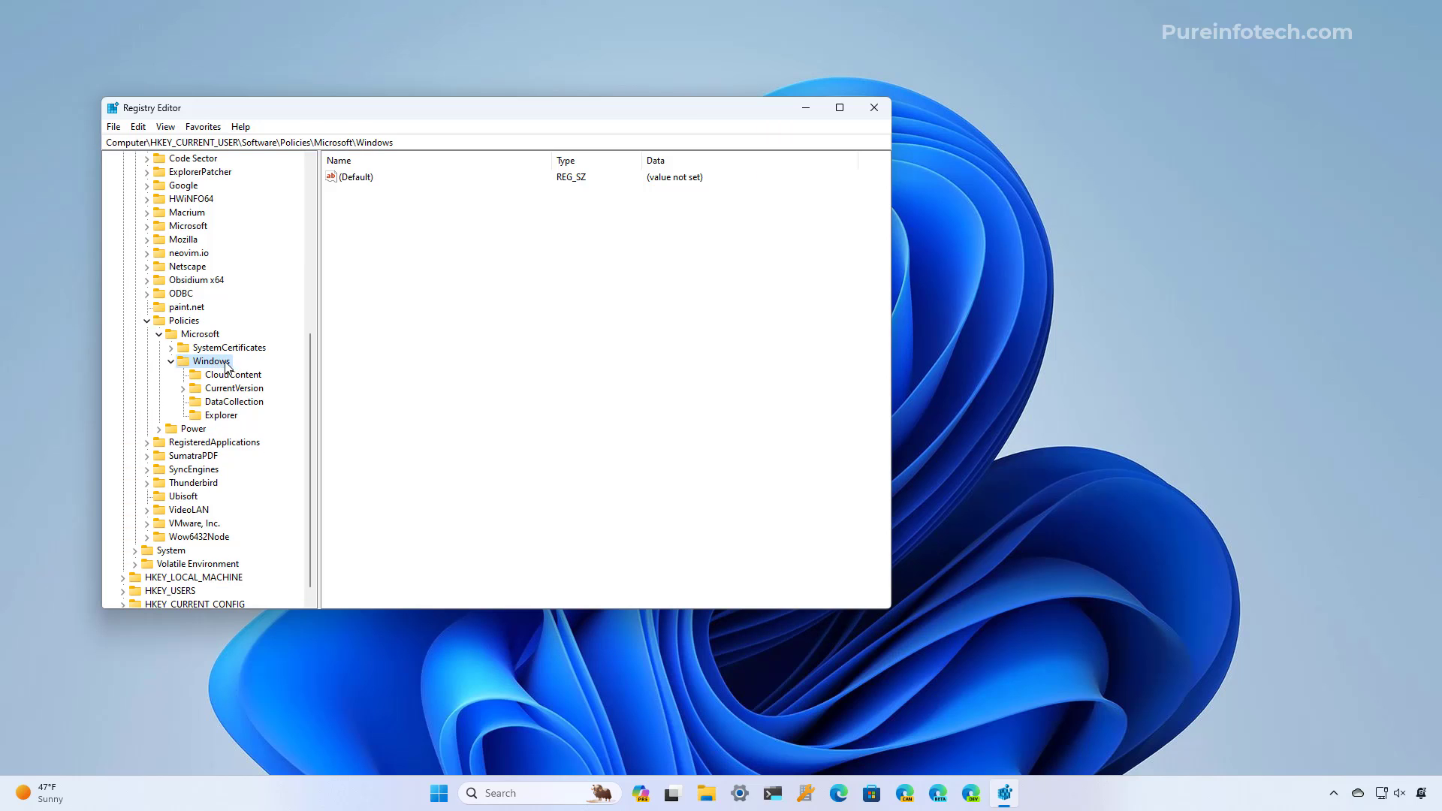
- Select the existing Explorer key under the Windows policies key without creating a new key
left_click(221, 415)
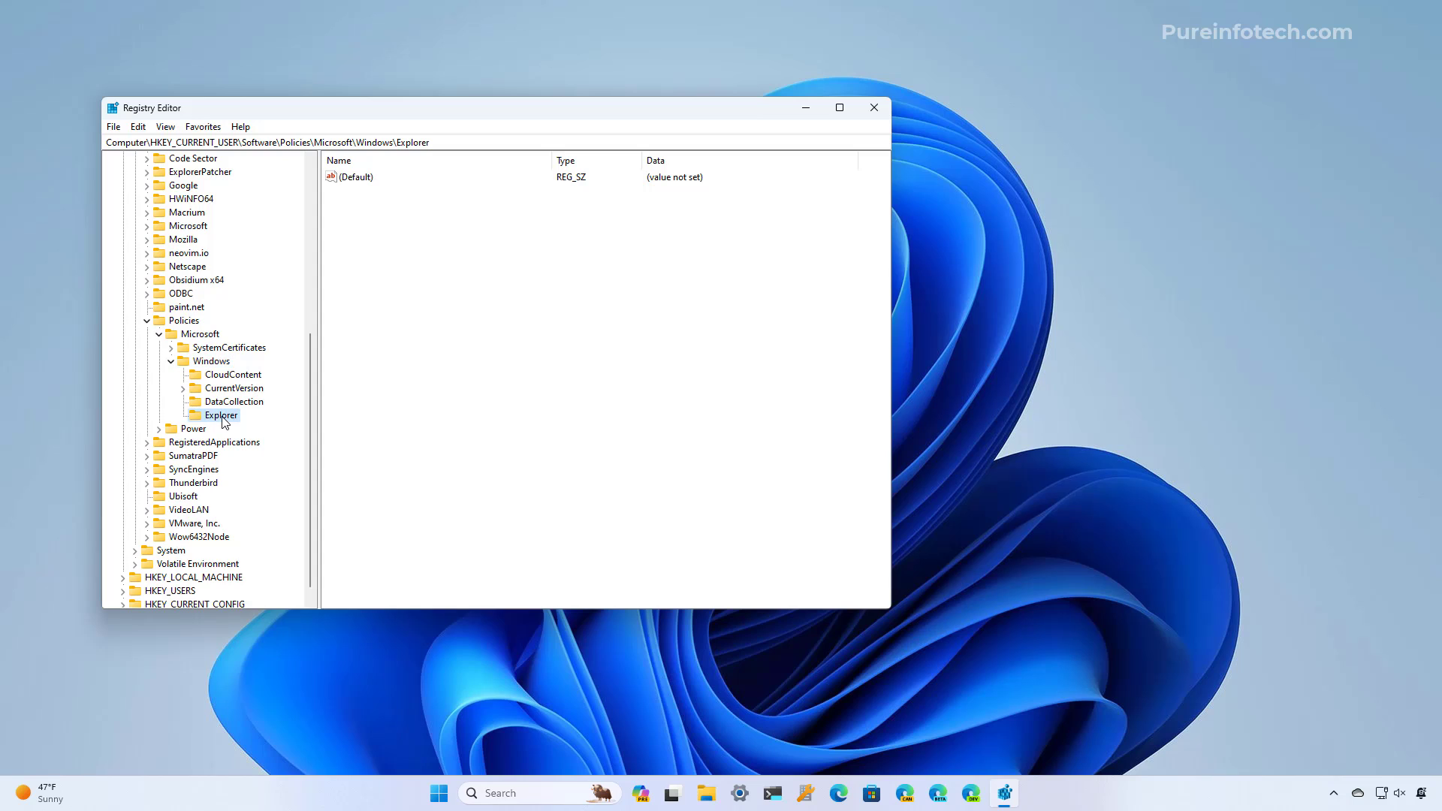
left_click(221, 364)
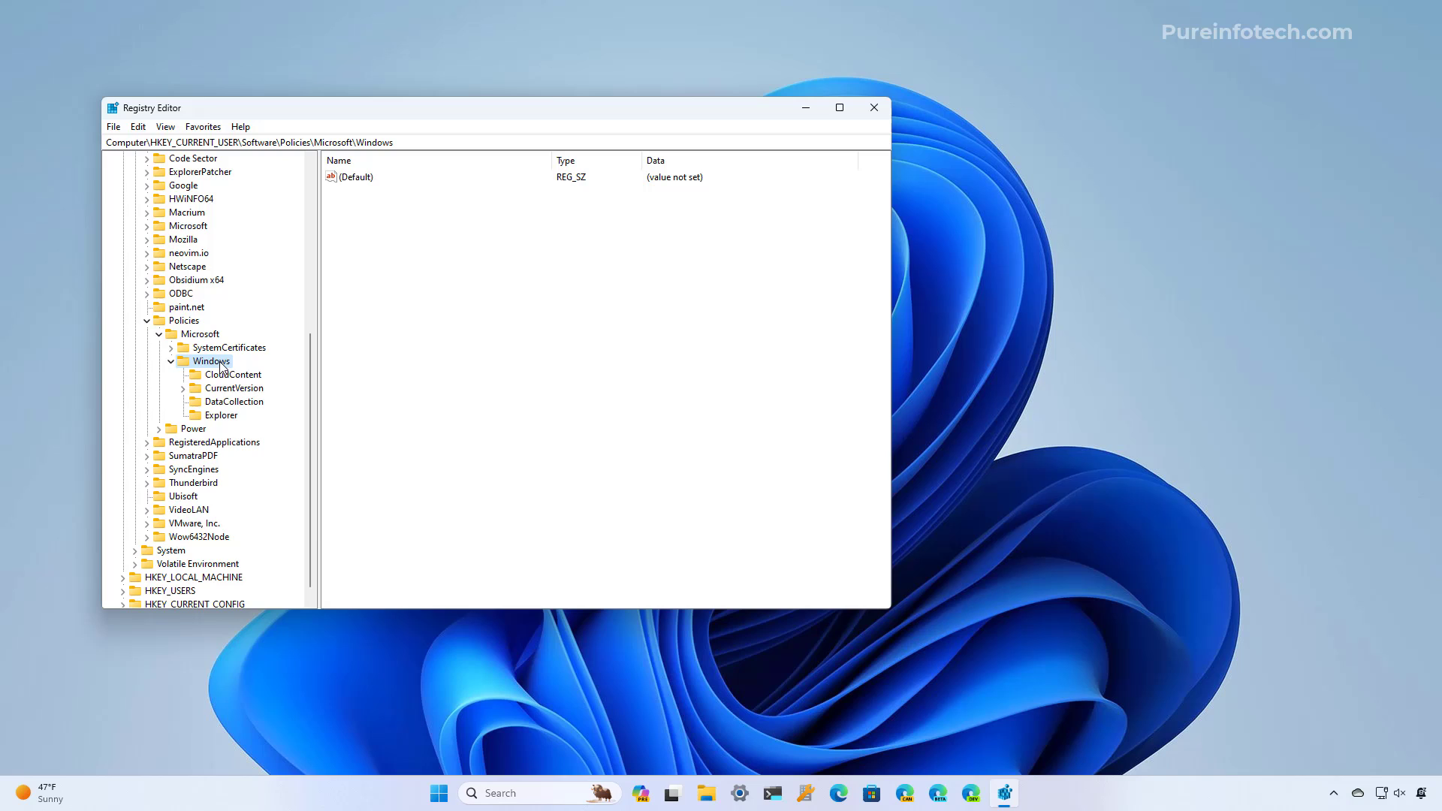
right_click(221, 364)
mouse_move(277, 389)
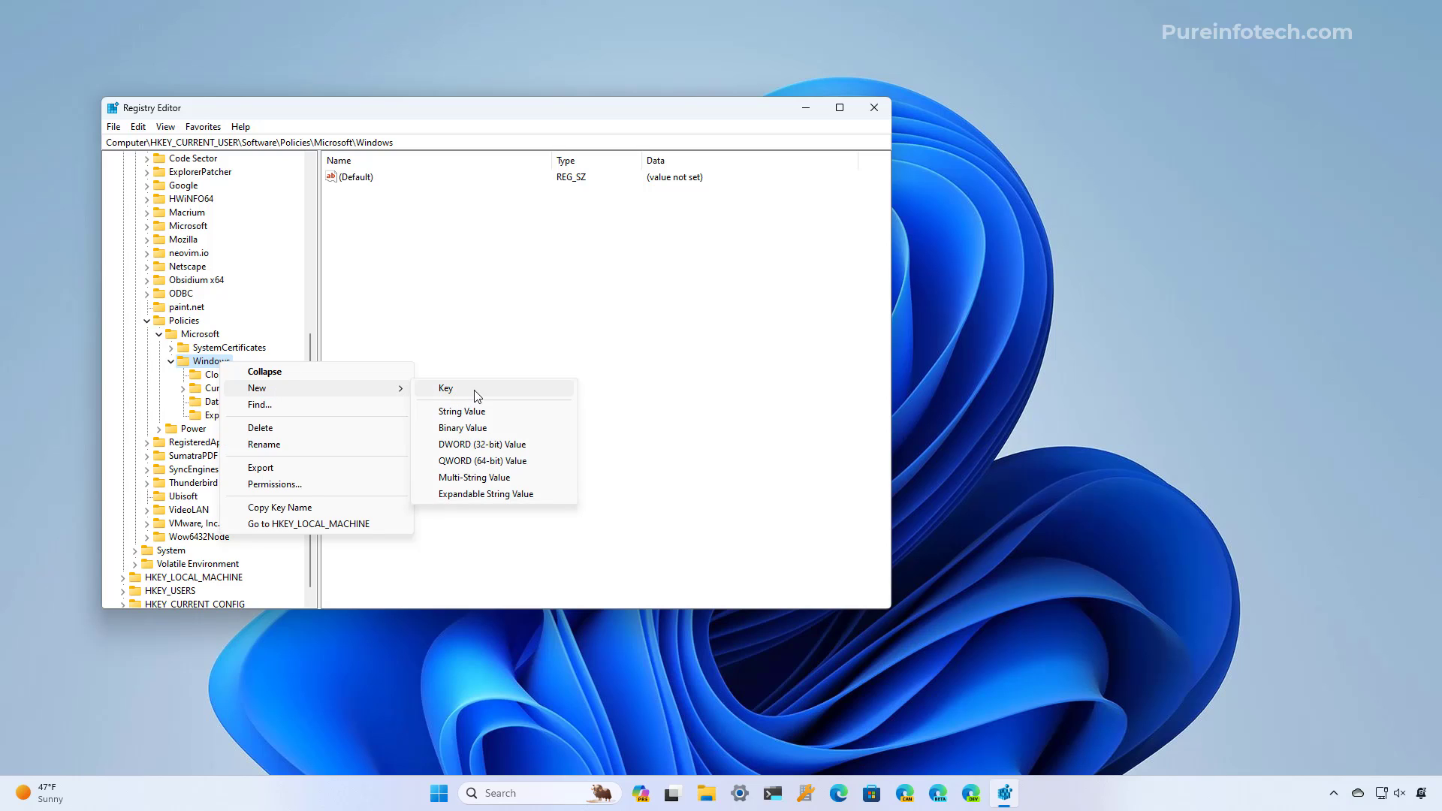
left_click(467, 353)
left_click(227, 417)
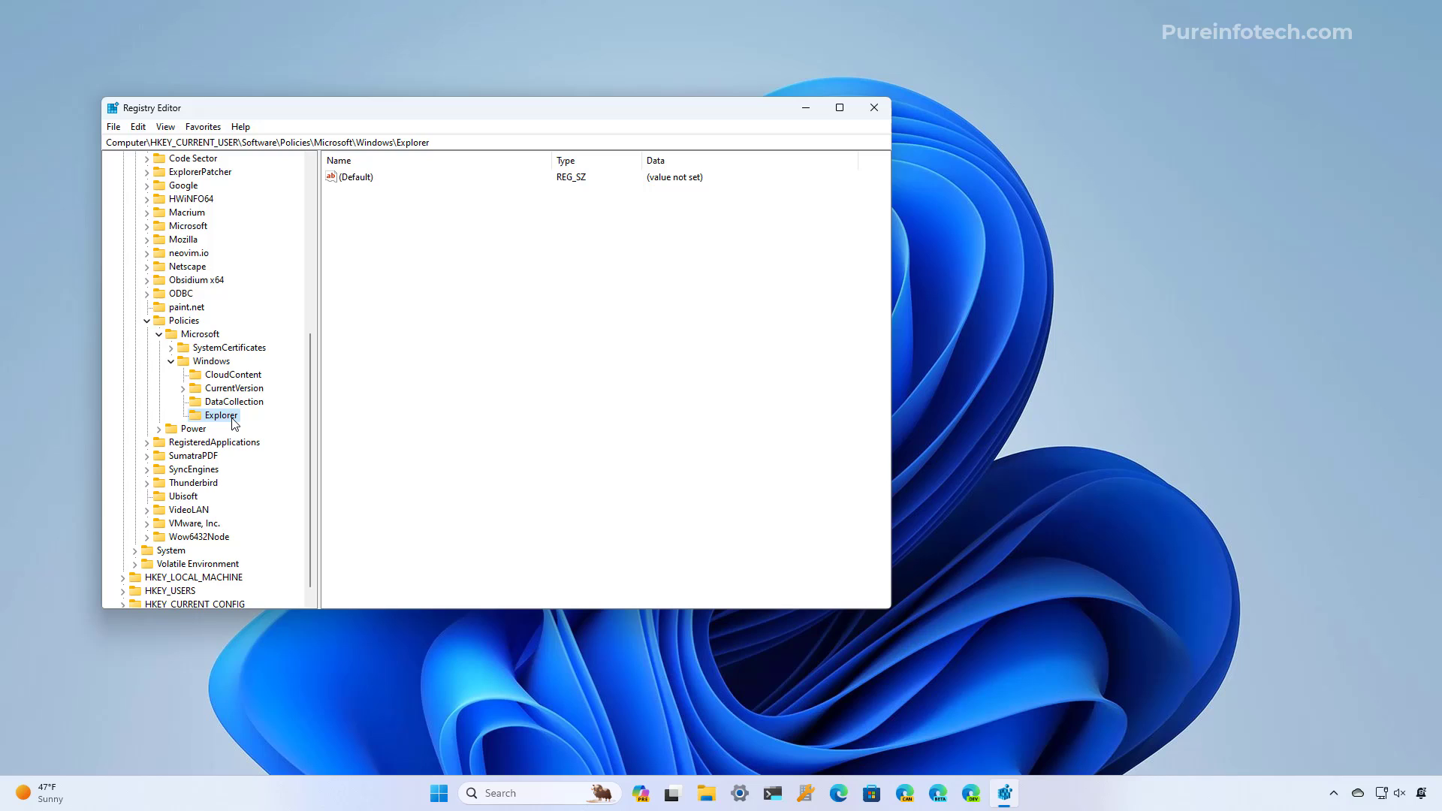
- Add a DWORD (32-bit) value DisableSearchBoxSuggestions to the Explorer key and set it to 1
right_click(230, 418)
mouse_move(300, 449)
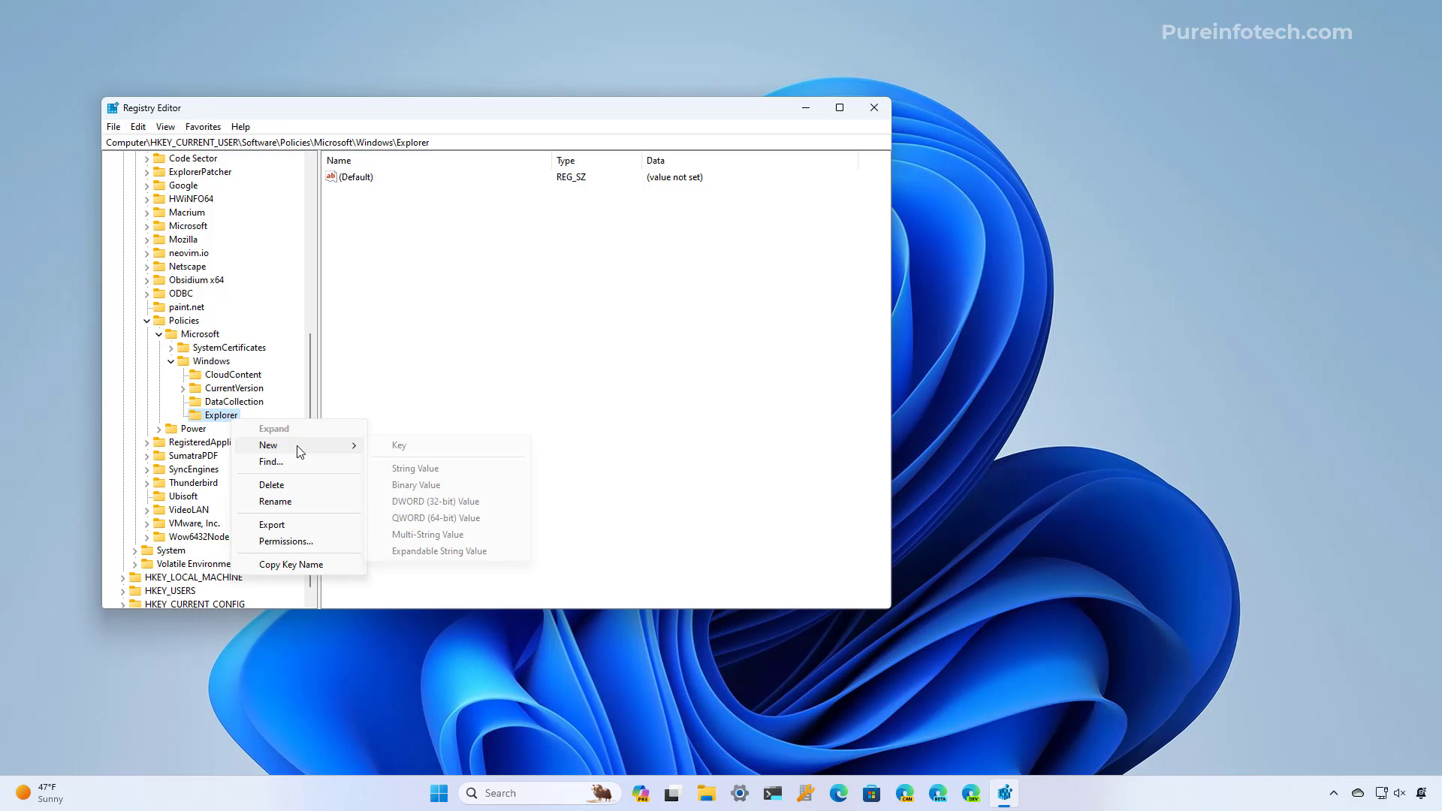
left_click(441, 510)
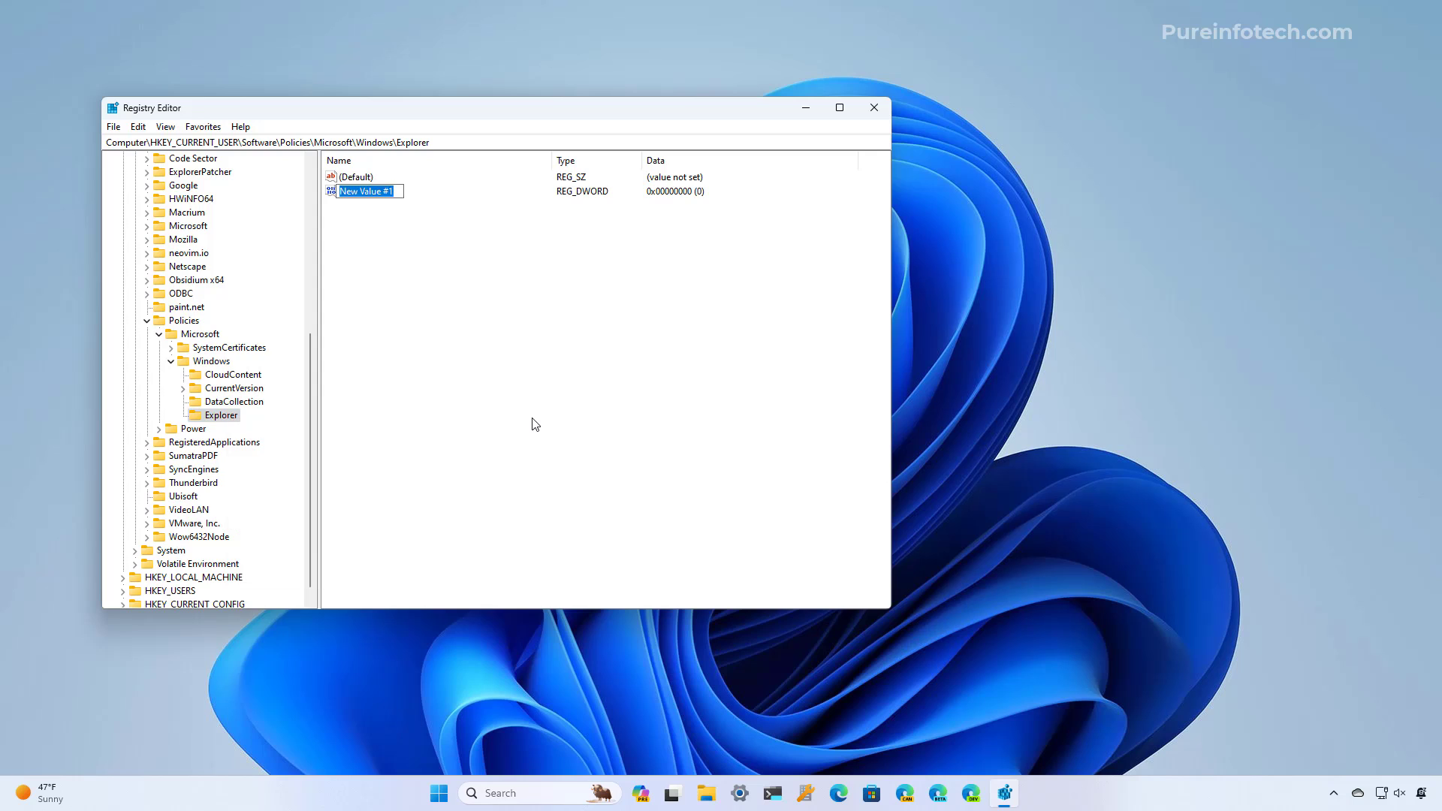
type("DisableSearchBoxSuggestions")
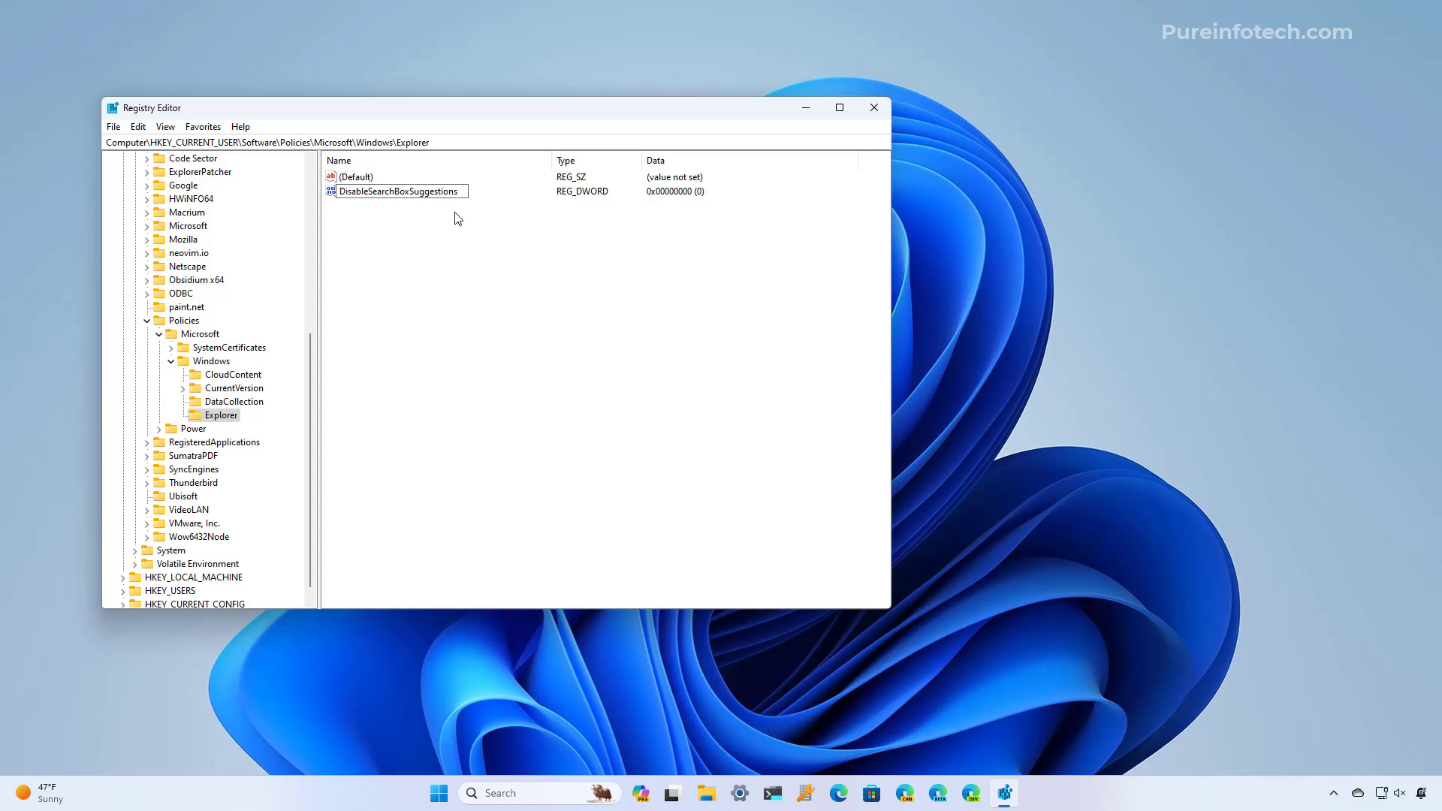
key("Return")
right_click(410, 189)
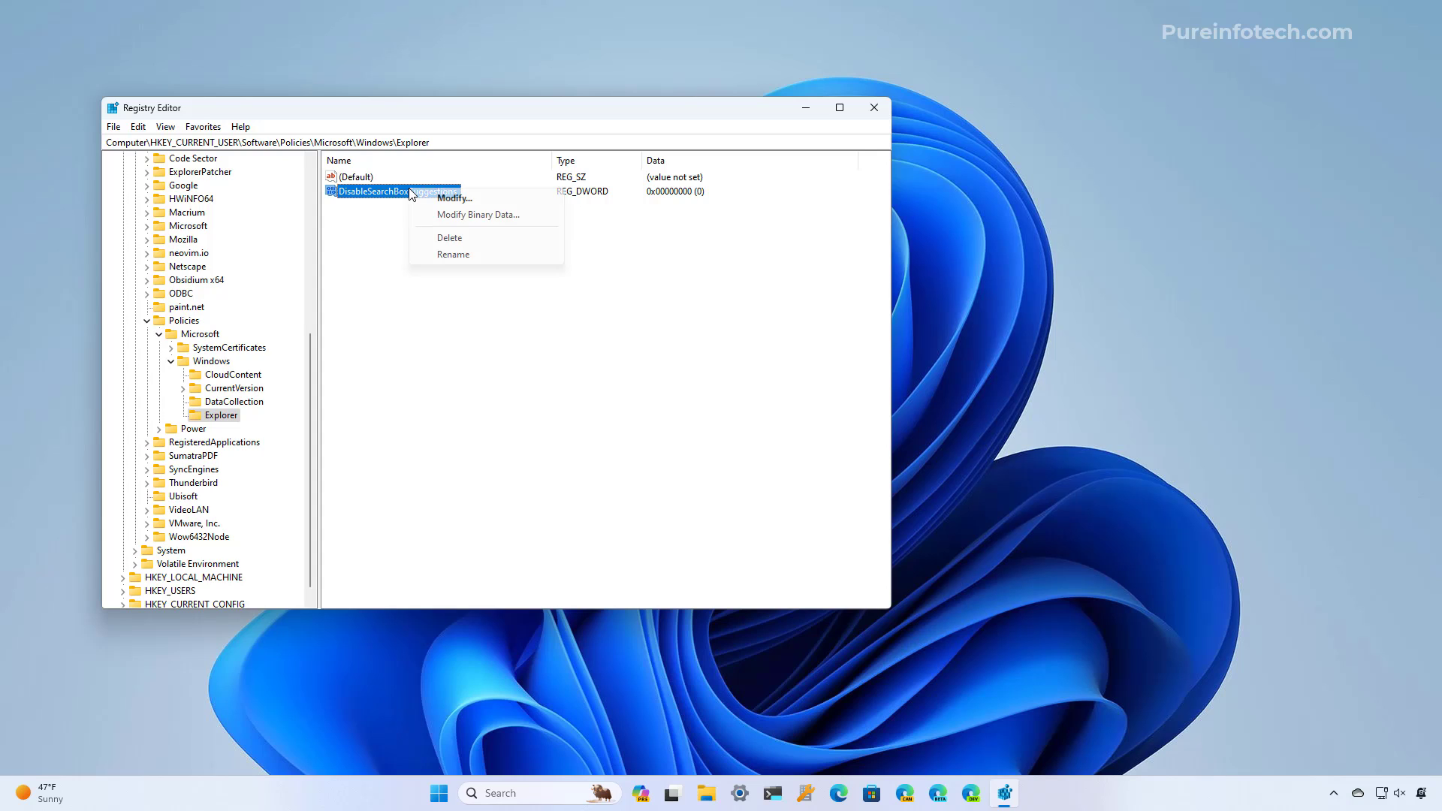
left_click(454, 199)
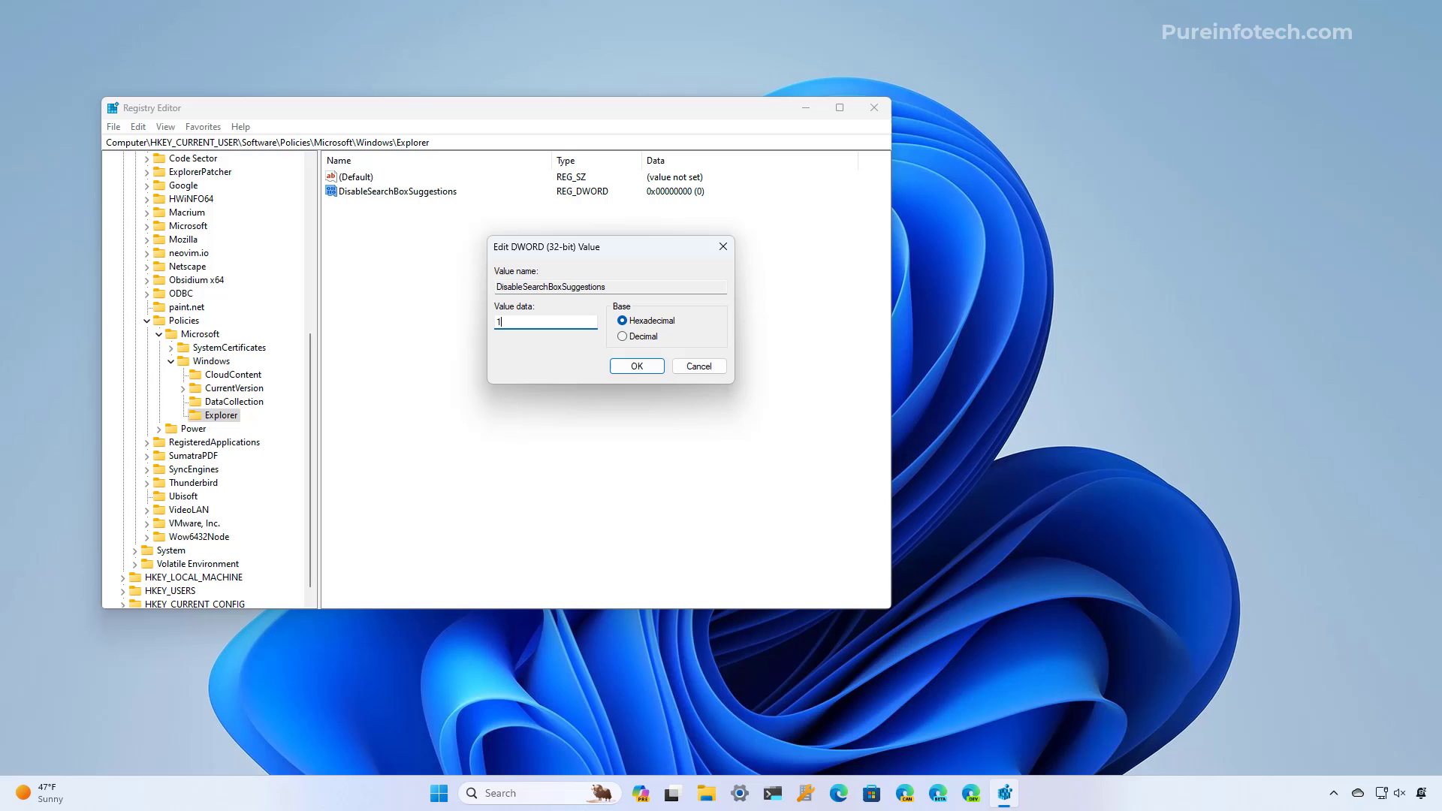
left_click(635, 367)
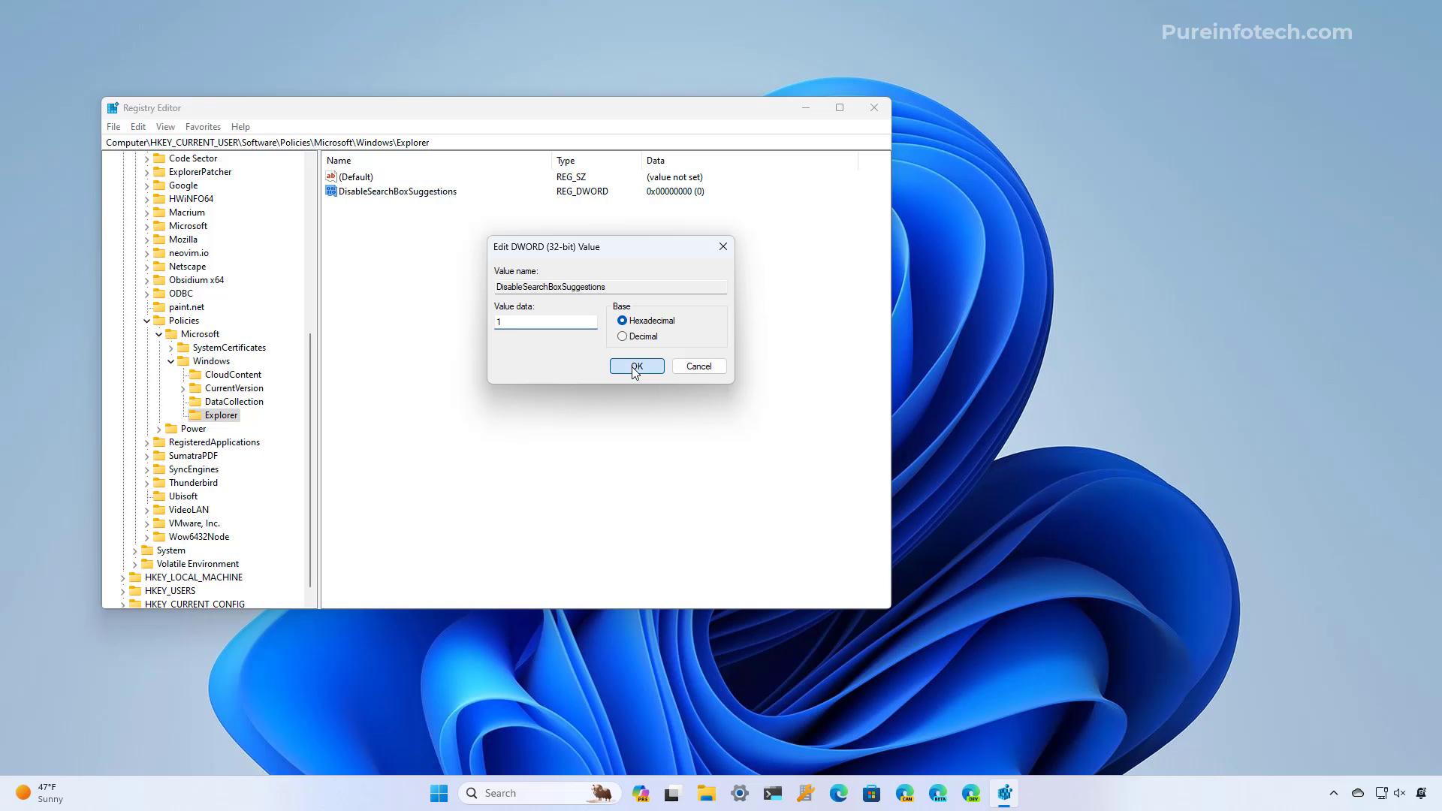
- Close Registry Editor and bring up the power options in the Start menu
left_click(874, 109)
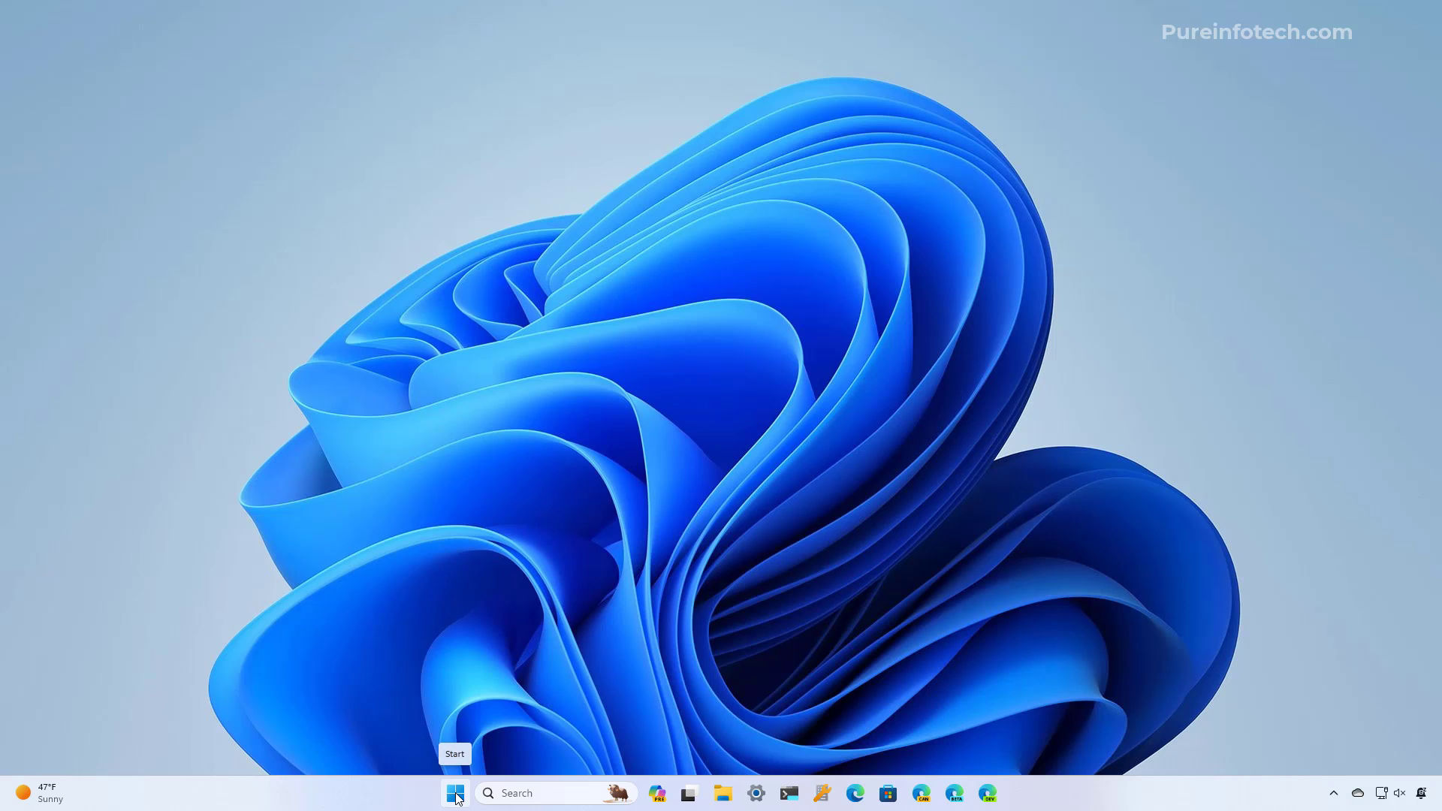
left_click(456, 797)
left_click(906, 741)
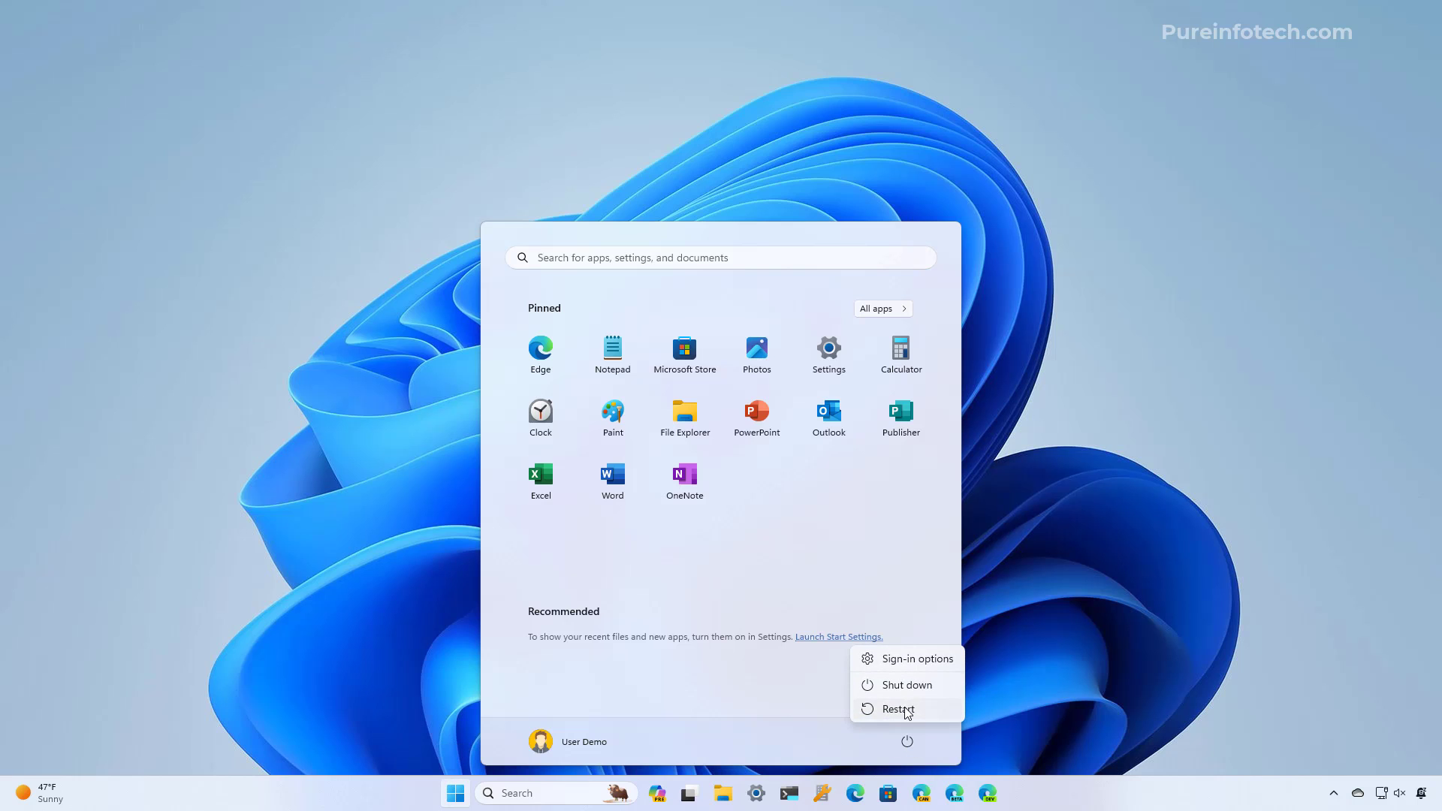
- Restart the PC and confirm searching 'windows 11 download' now returns no web results
left_click(901, 709)
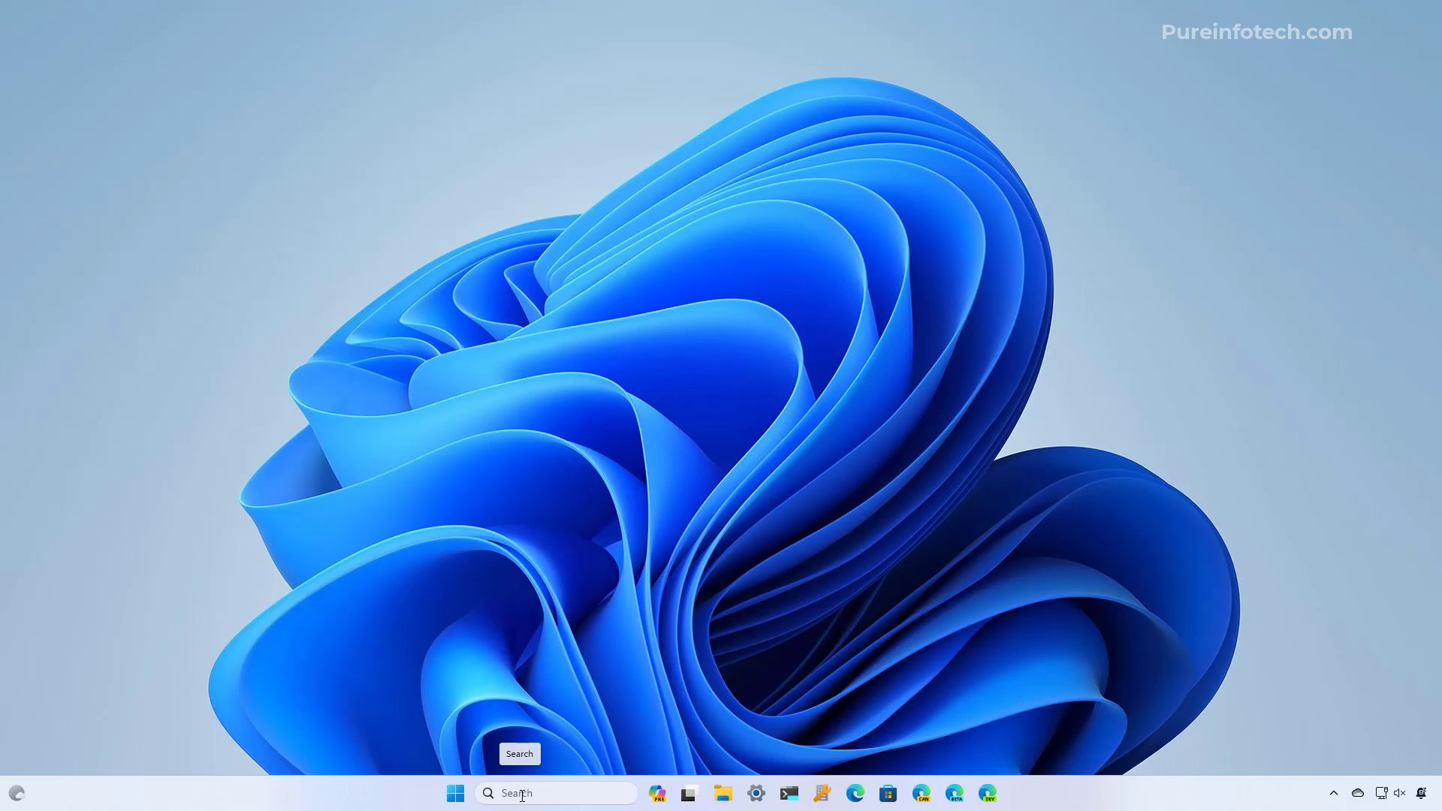
left_click(521, 794)
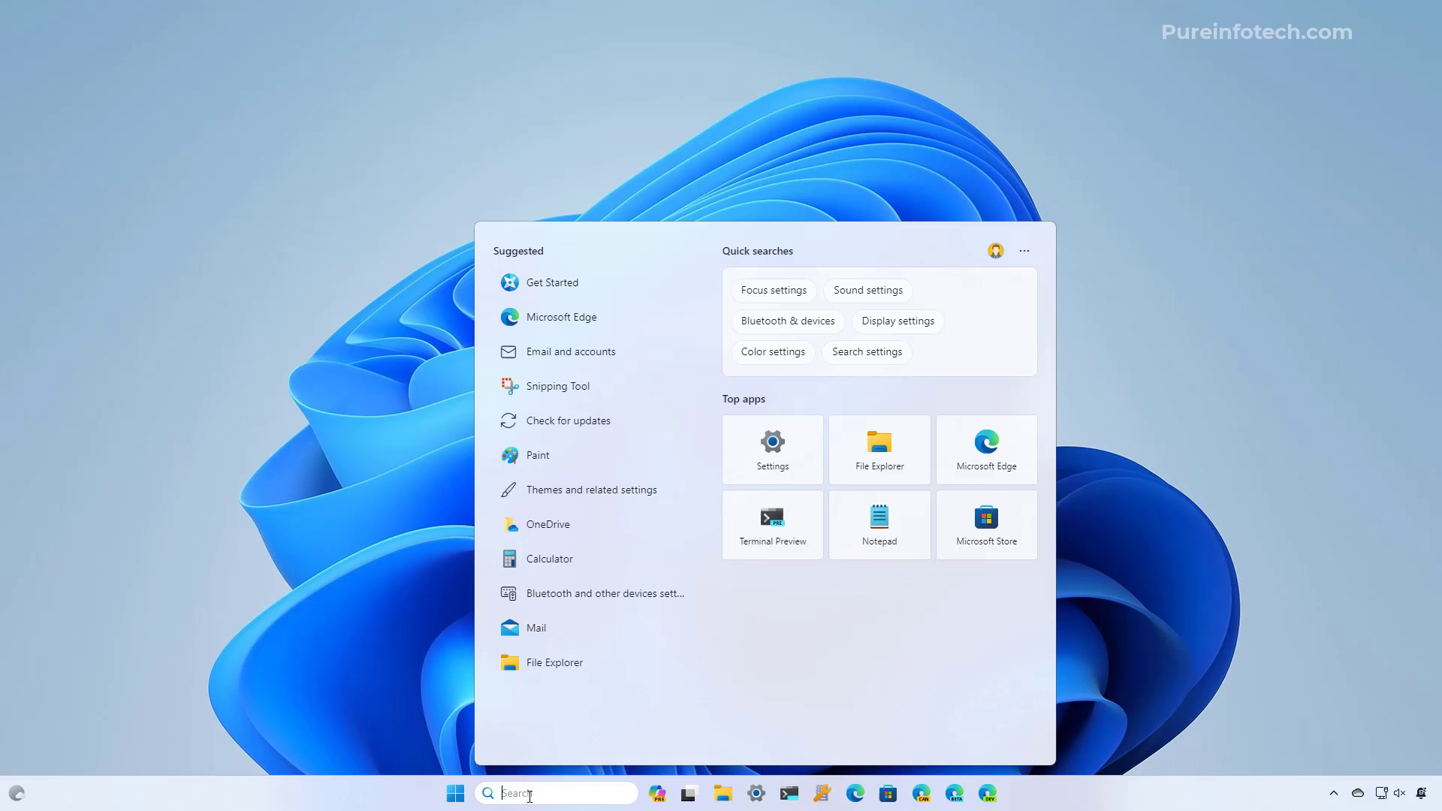
type("windows 11 down")
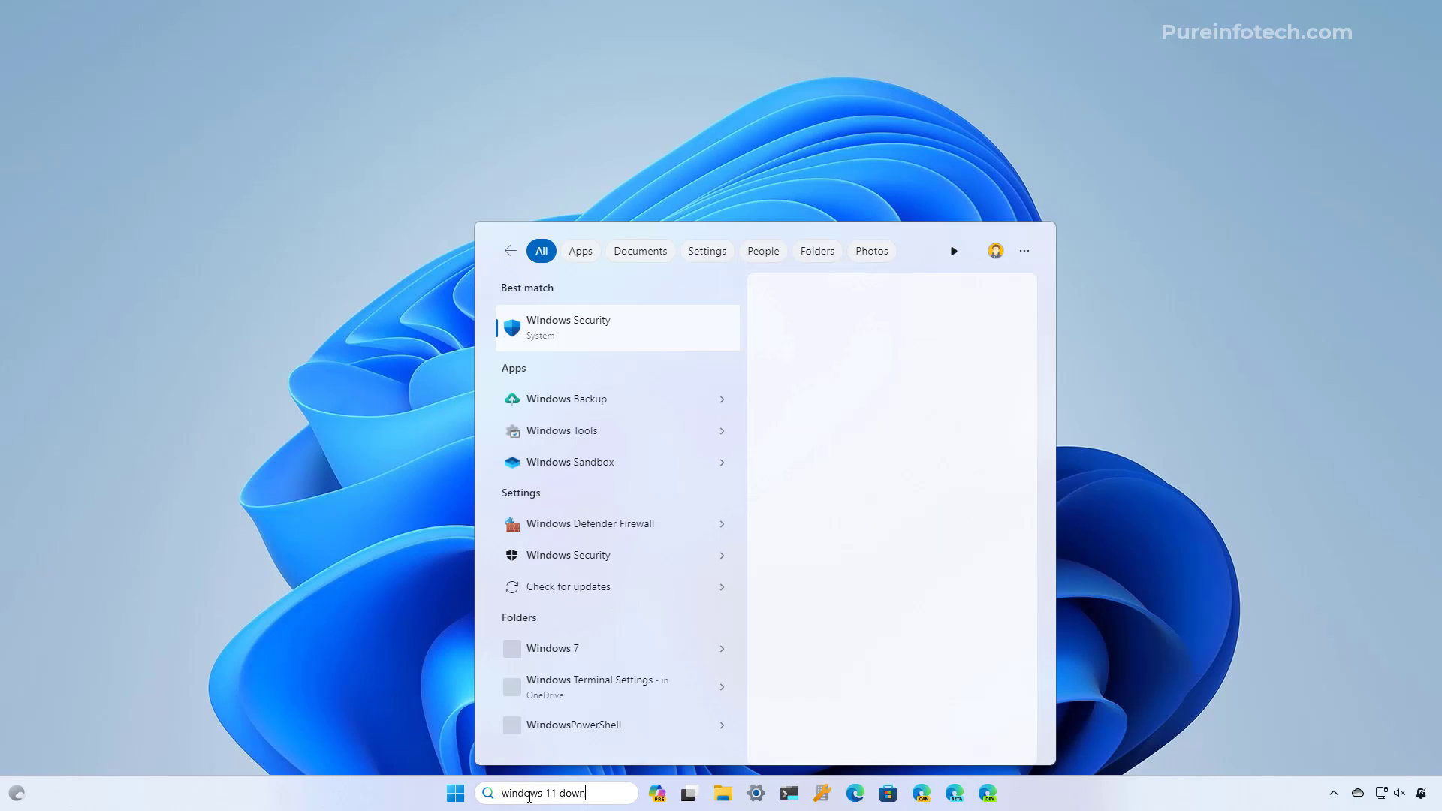
type("load")
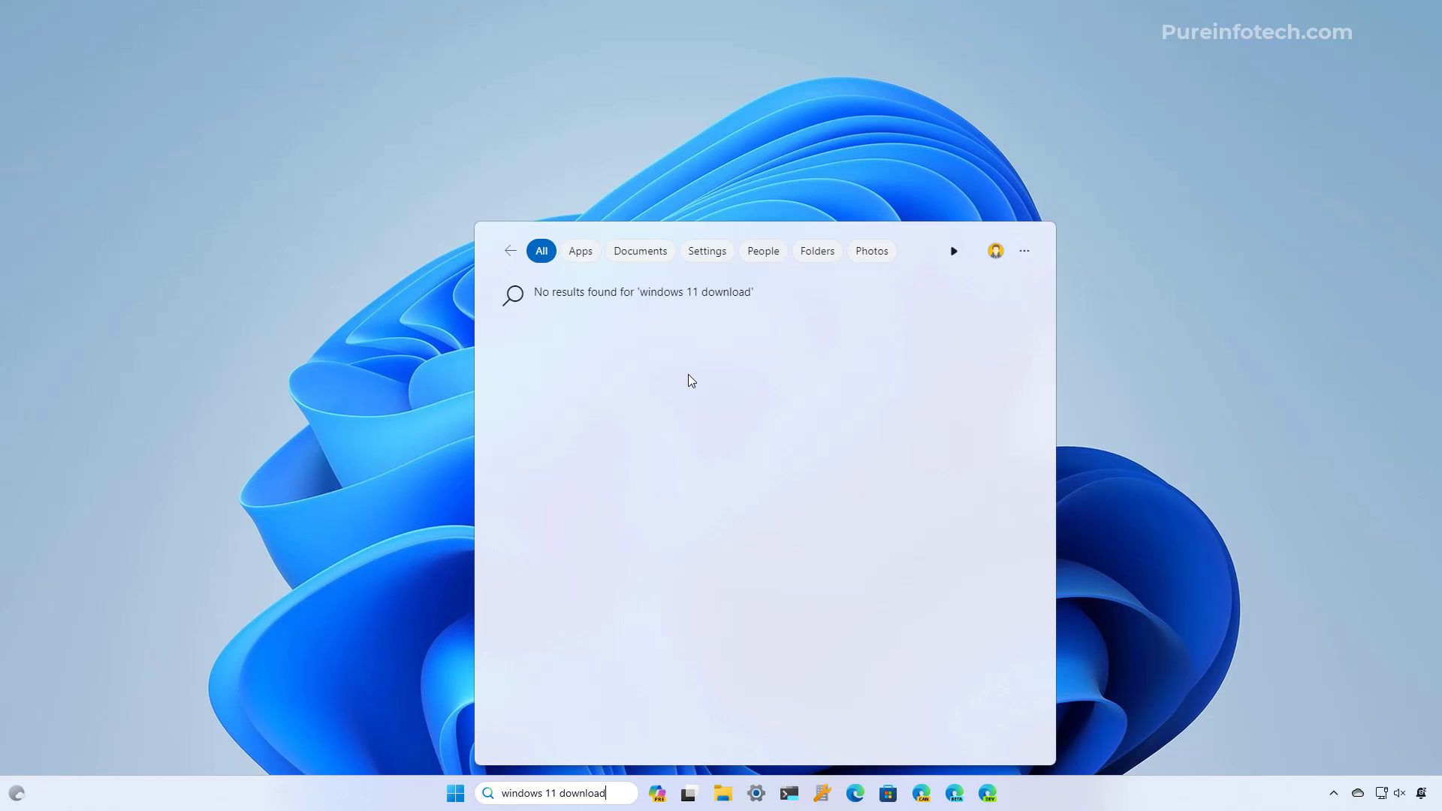
left_click(509, 251)
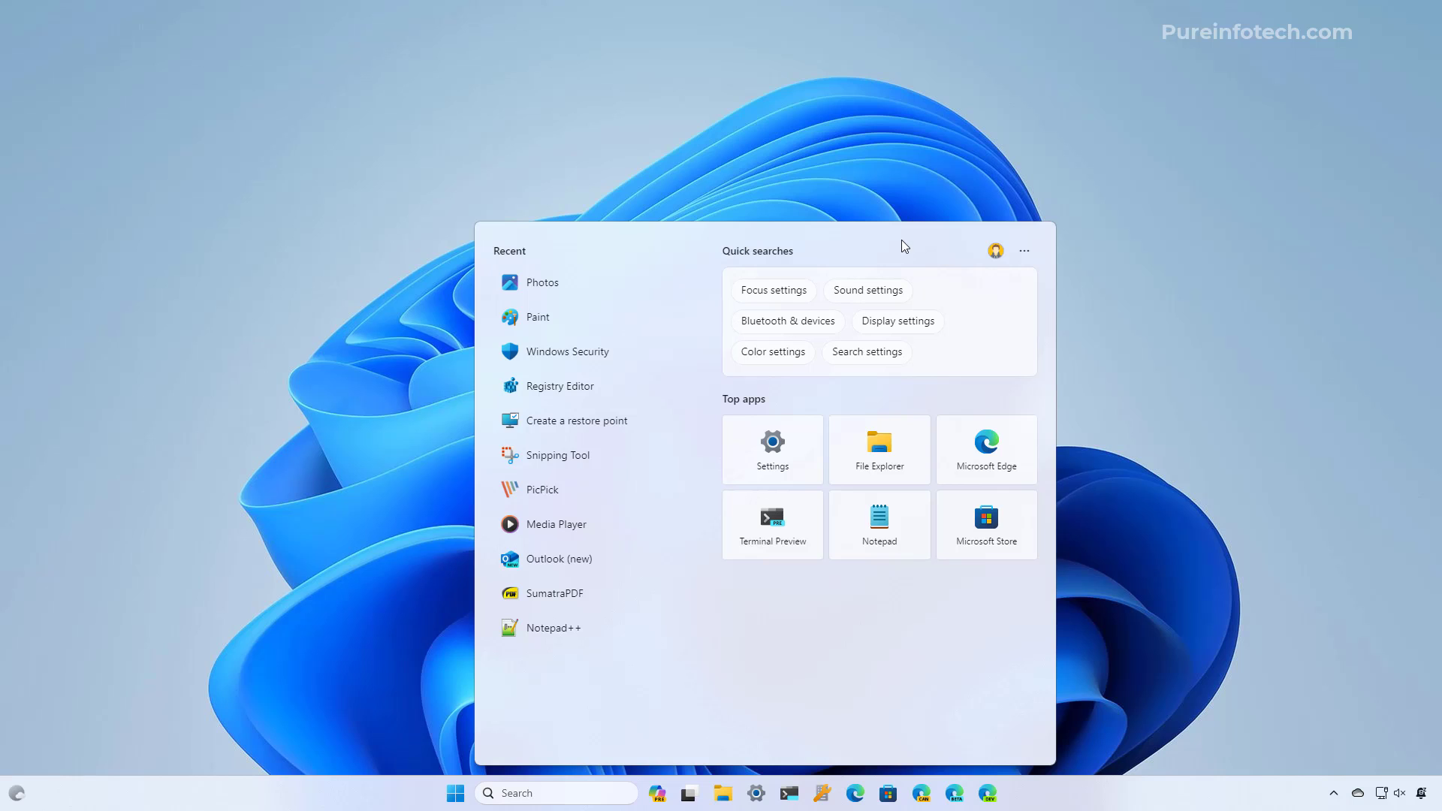
left_click(397, 350)
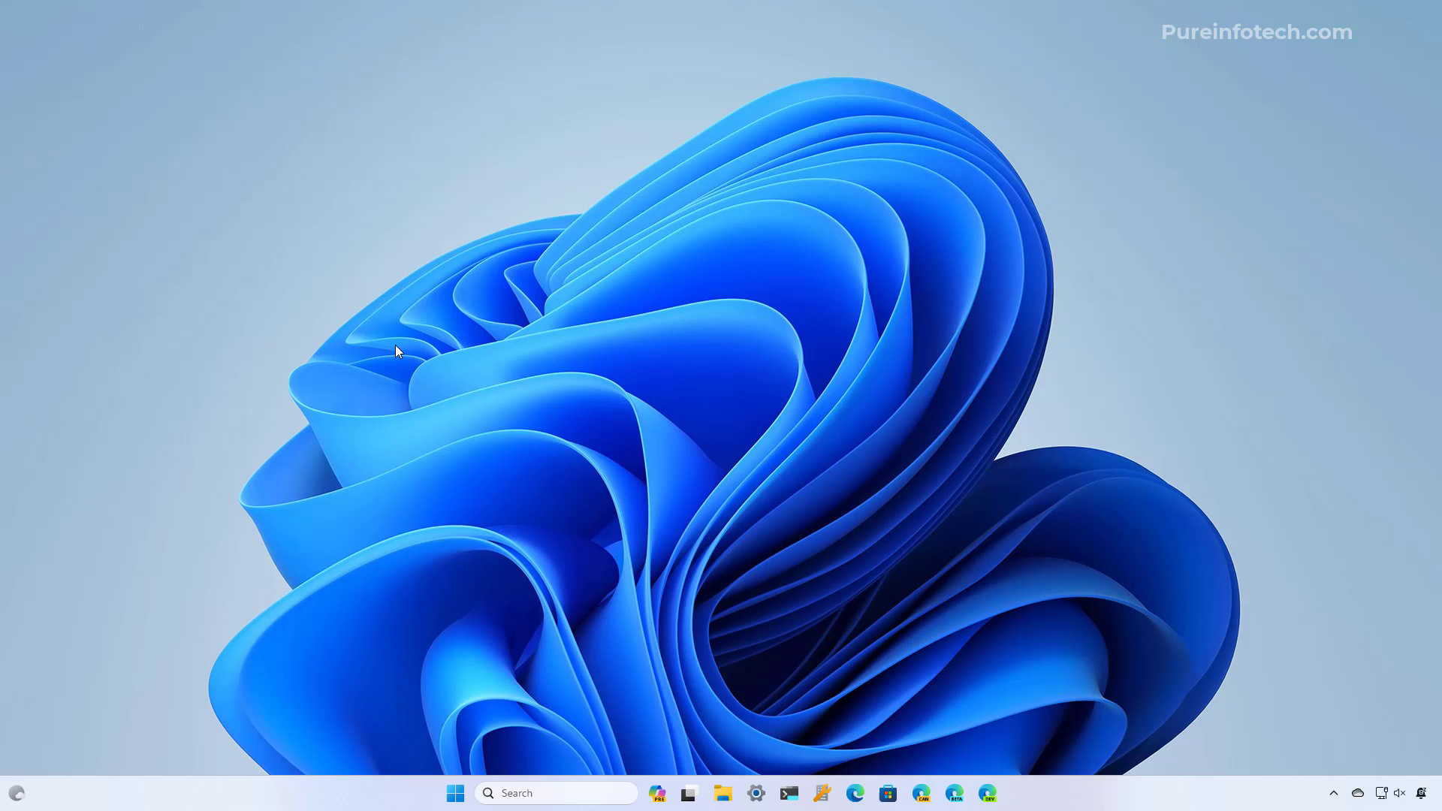
key("super")
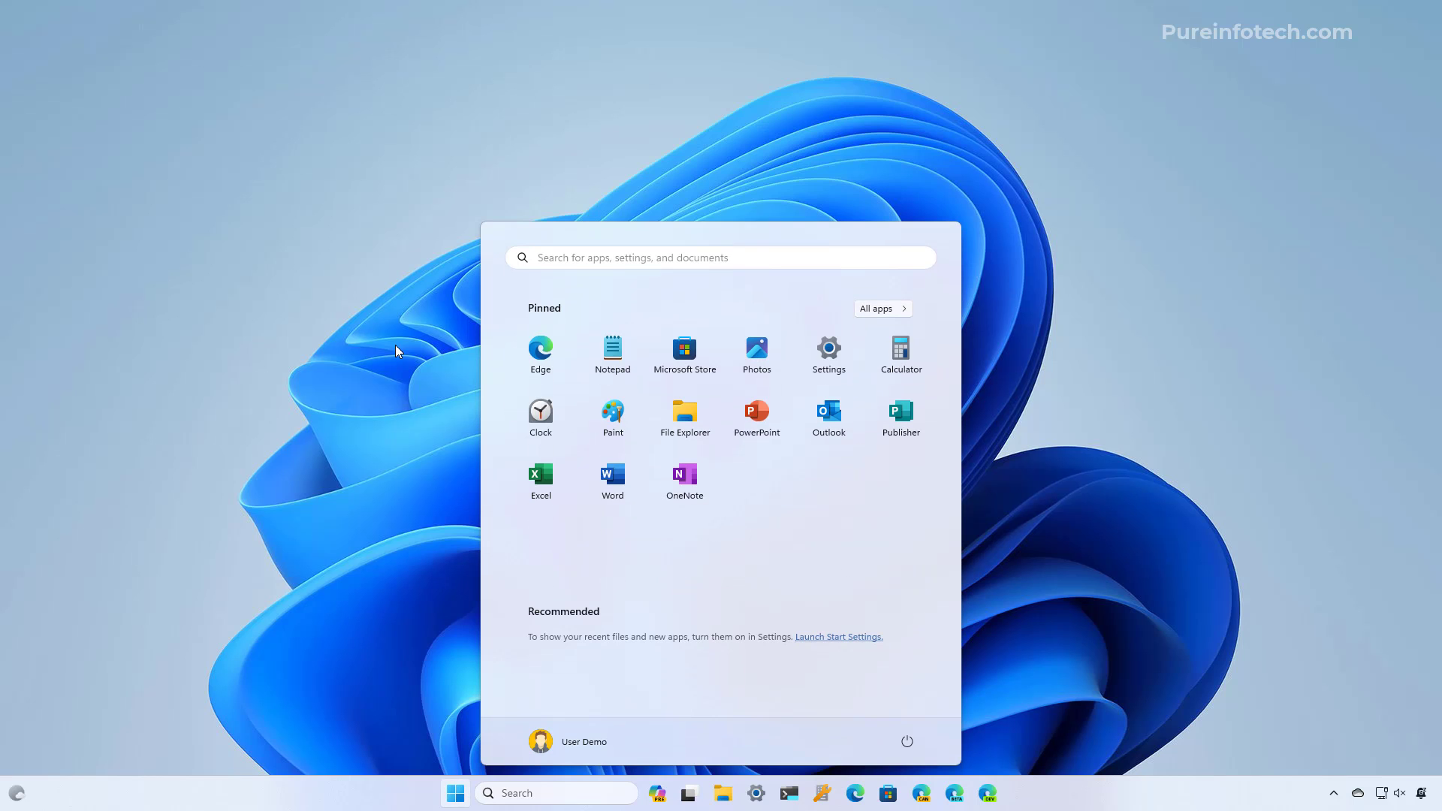
- Reopen Registry Editor at the Explorer key and select the DisableSearchBoxSuggestions value
type("reg")
key("Return")
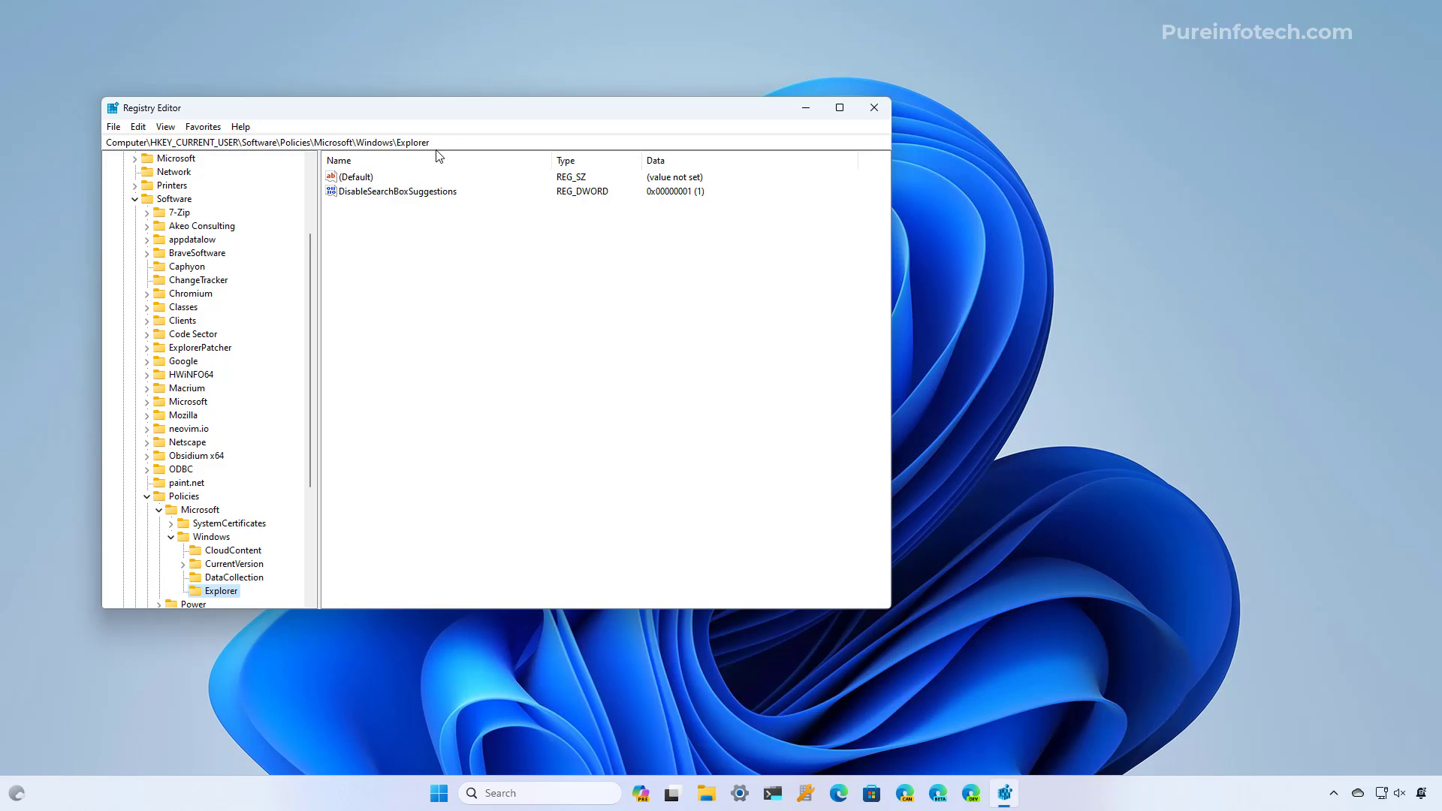
left_click_drag(431, 143, 97, 135)
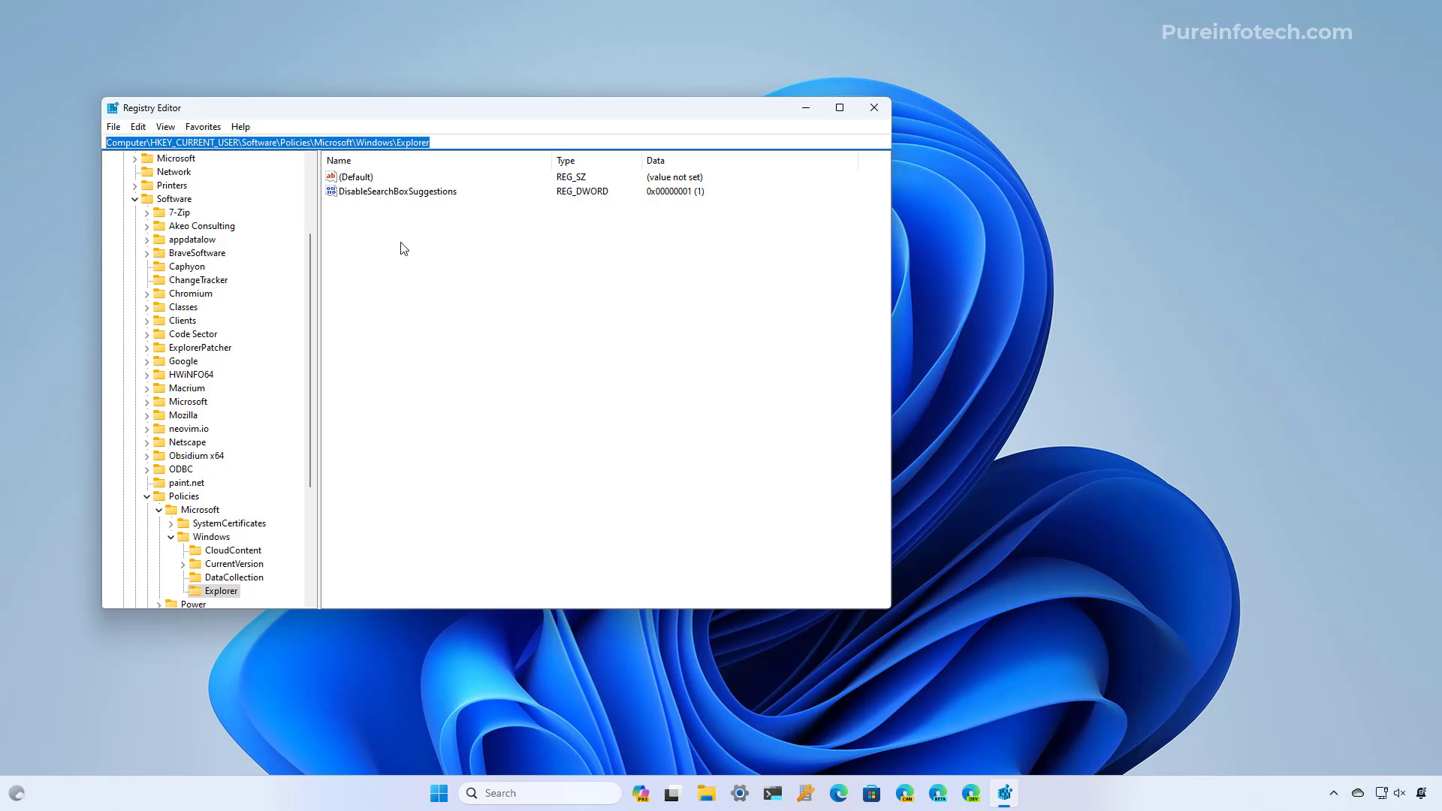
key("Tab")
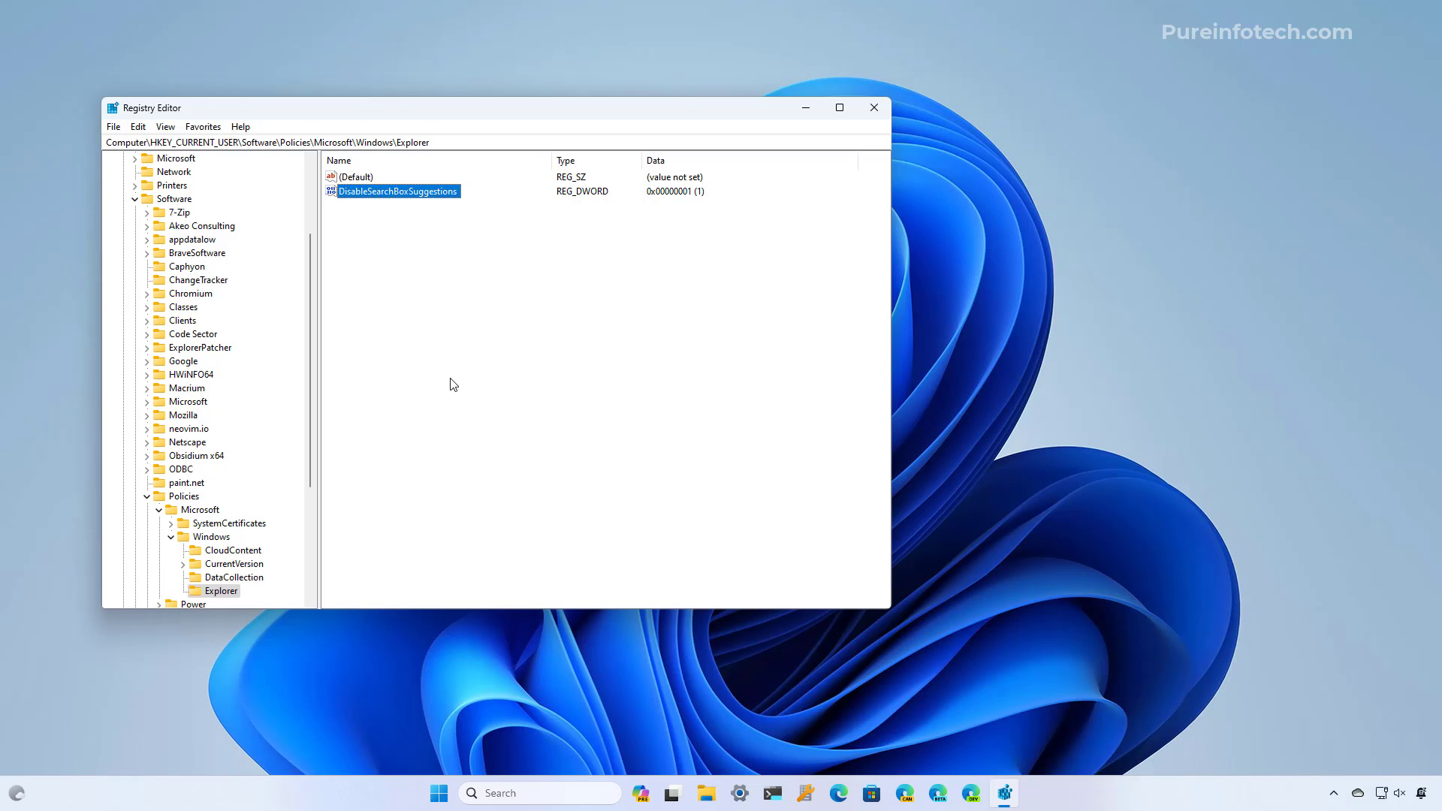
- Delete the DisableSearchBoxSuggestions value, confirm the deletion, and close Registry Editor
right_click(433, 198)
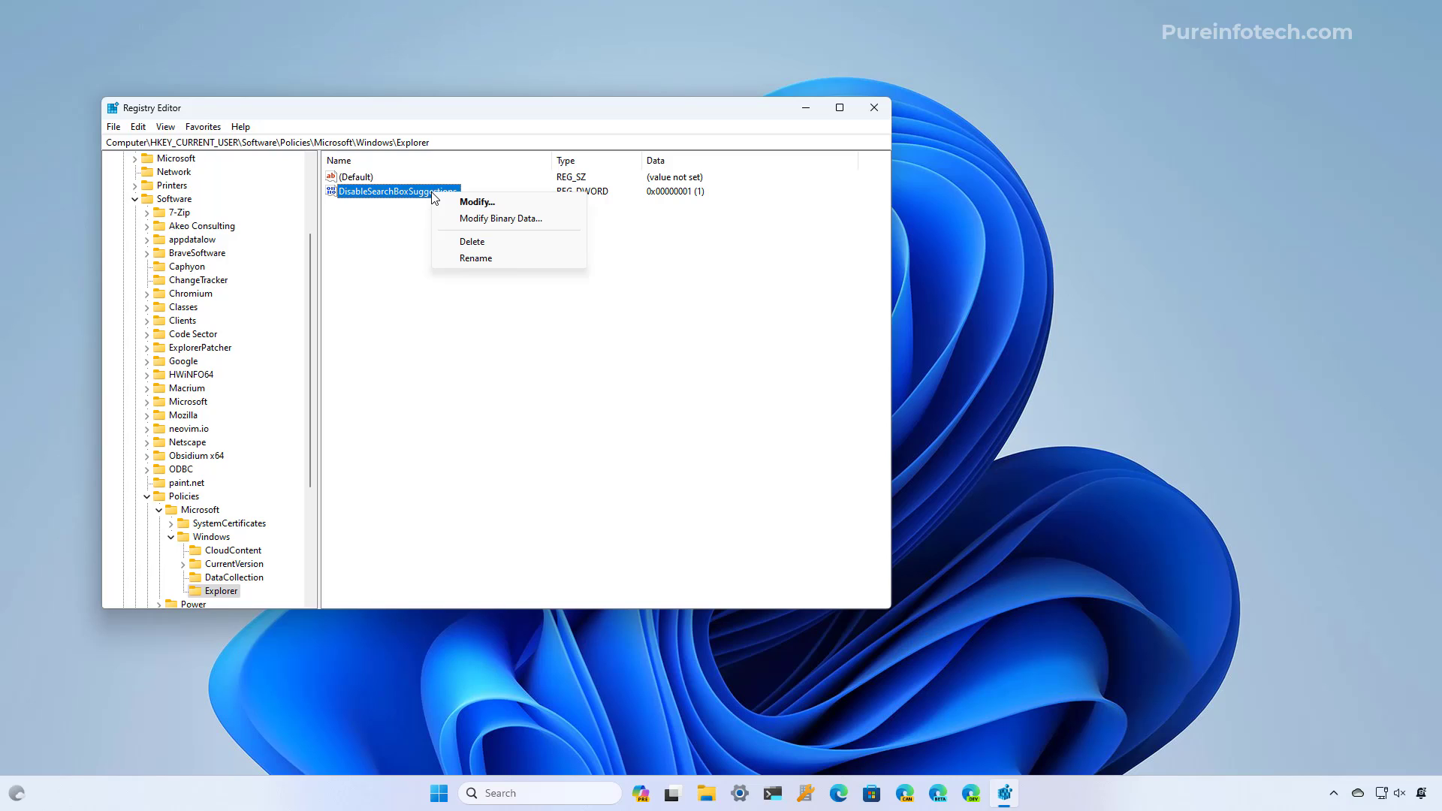
left_click(471, 241)
left_click(831, 393)
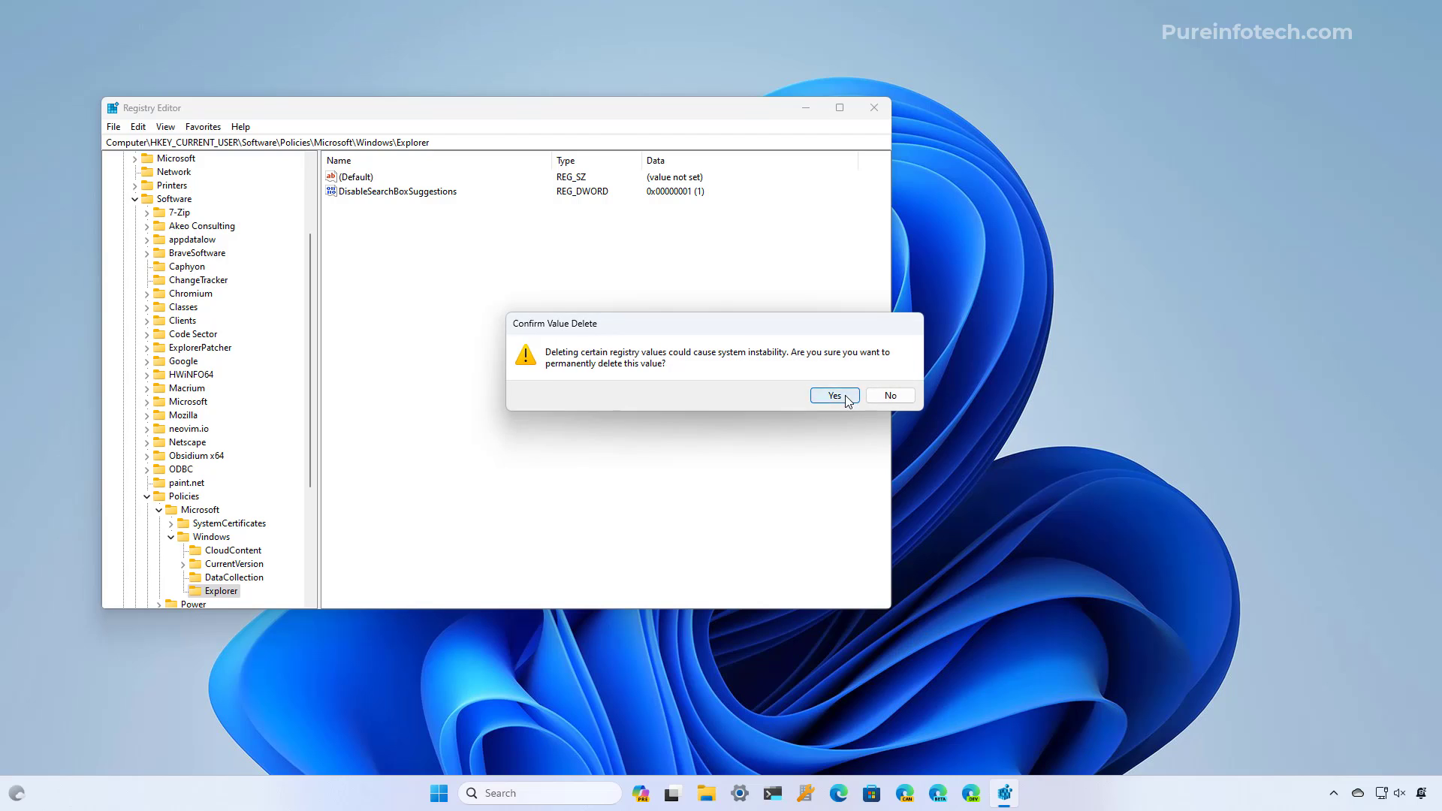
left_click(874, 107)
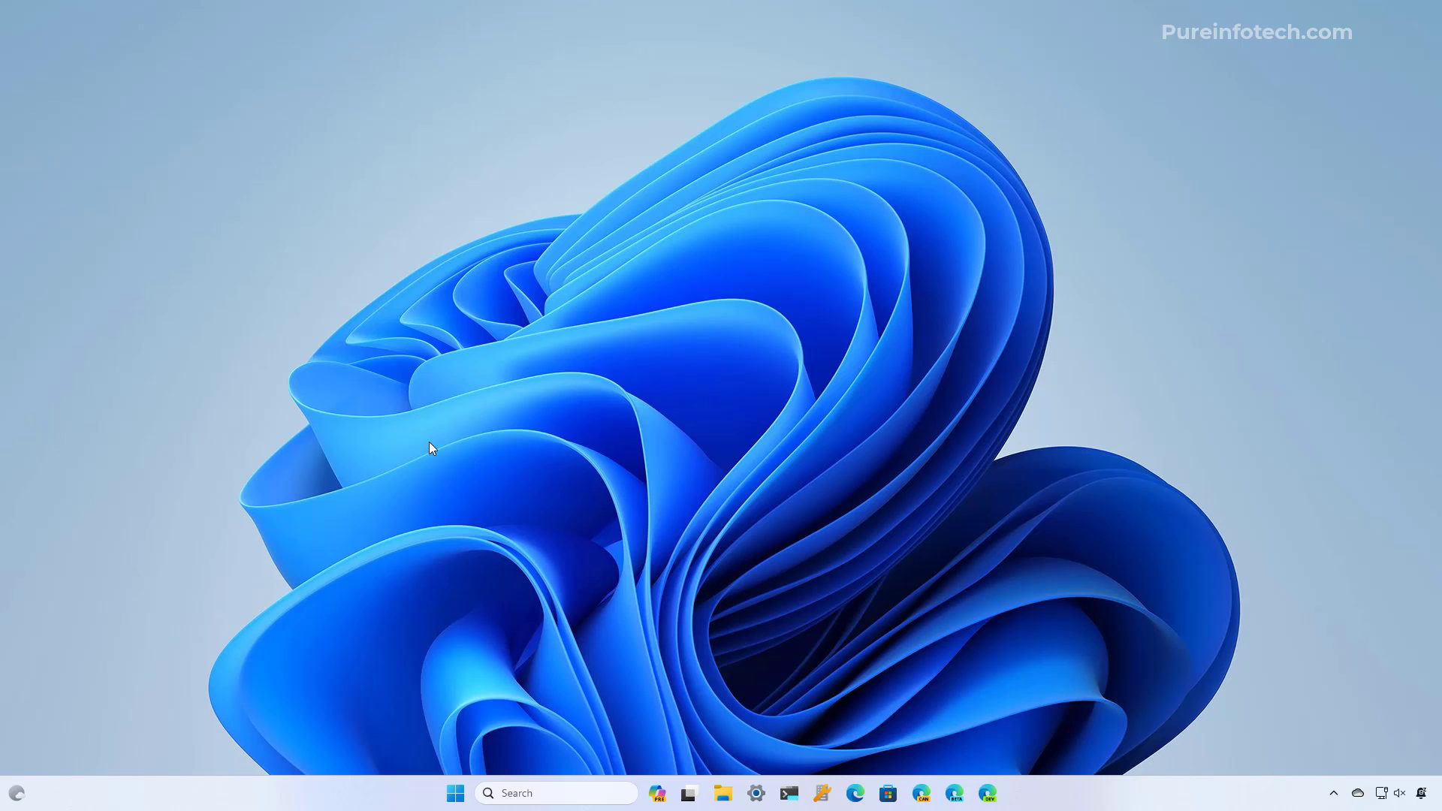
- Search Start for 'group' and launch Edit group policy
key("super")
type("groupj")
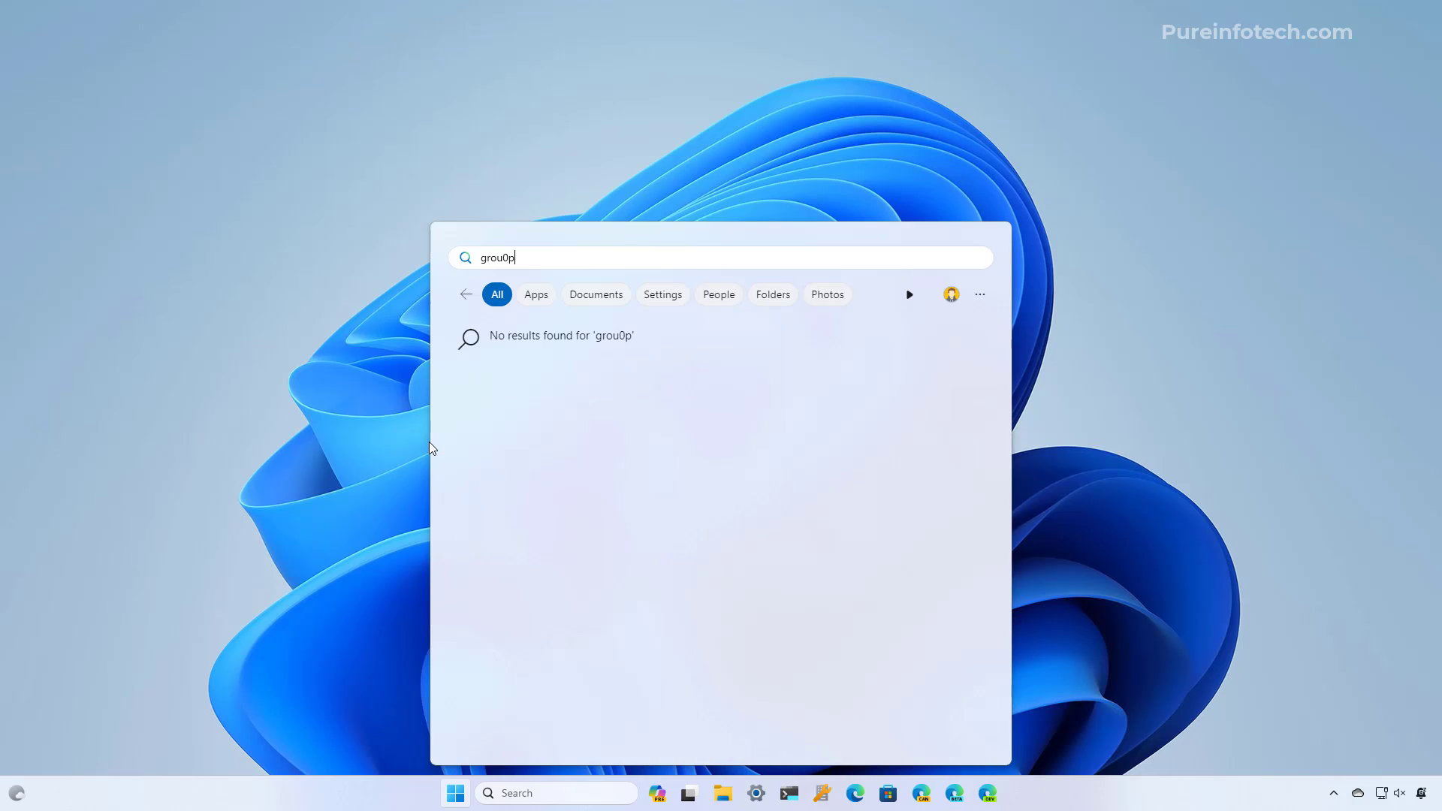
key("BackSpace")
key("BackSpace")
key("BackSpace")
type("up")
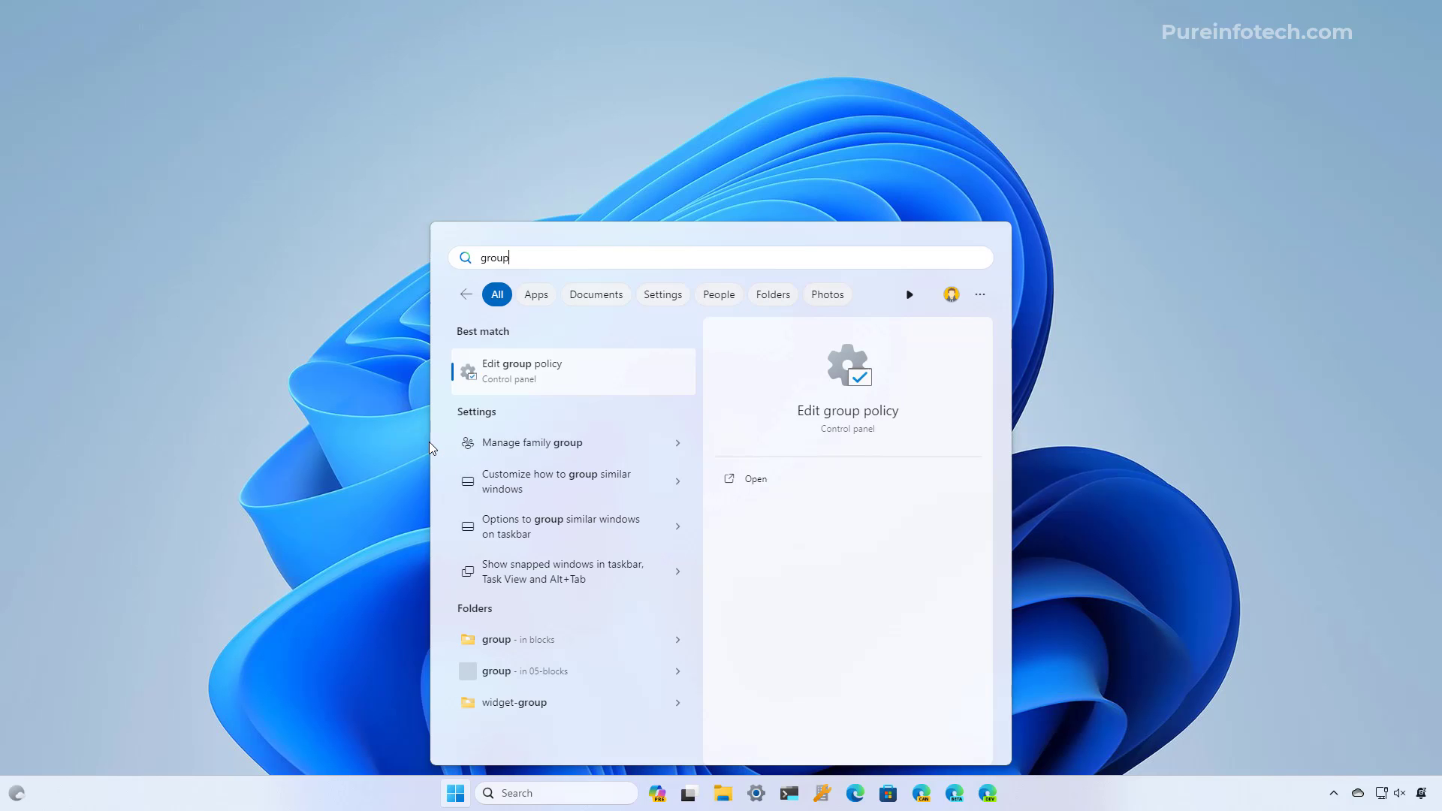
left_click(532, 374)
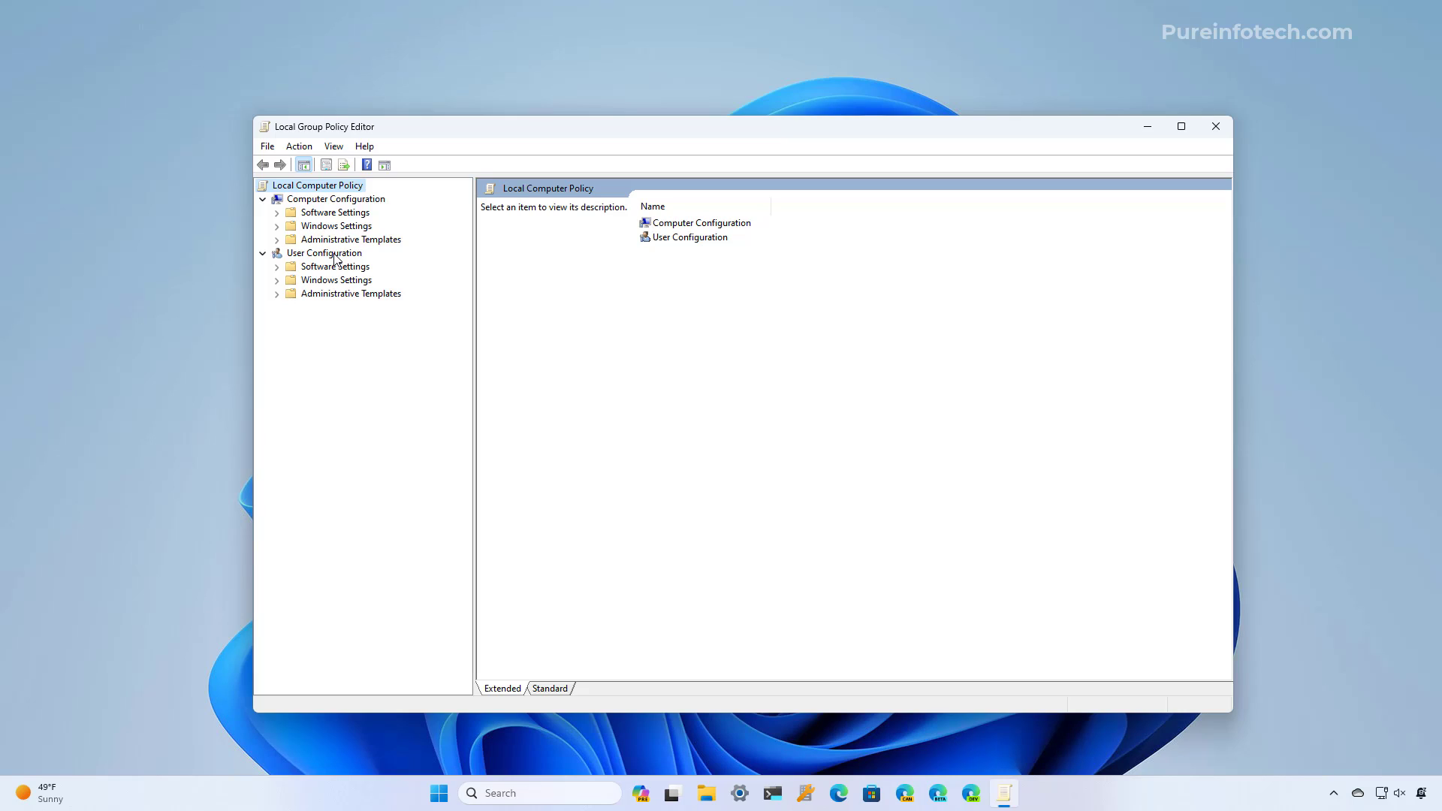
- Go to User Configuration > Administrative Templates > Windows Components > File Explorer and select the recent search entries policy
left_click(334, 254)
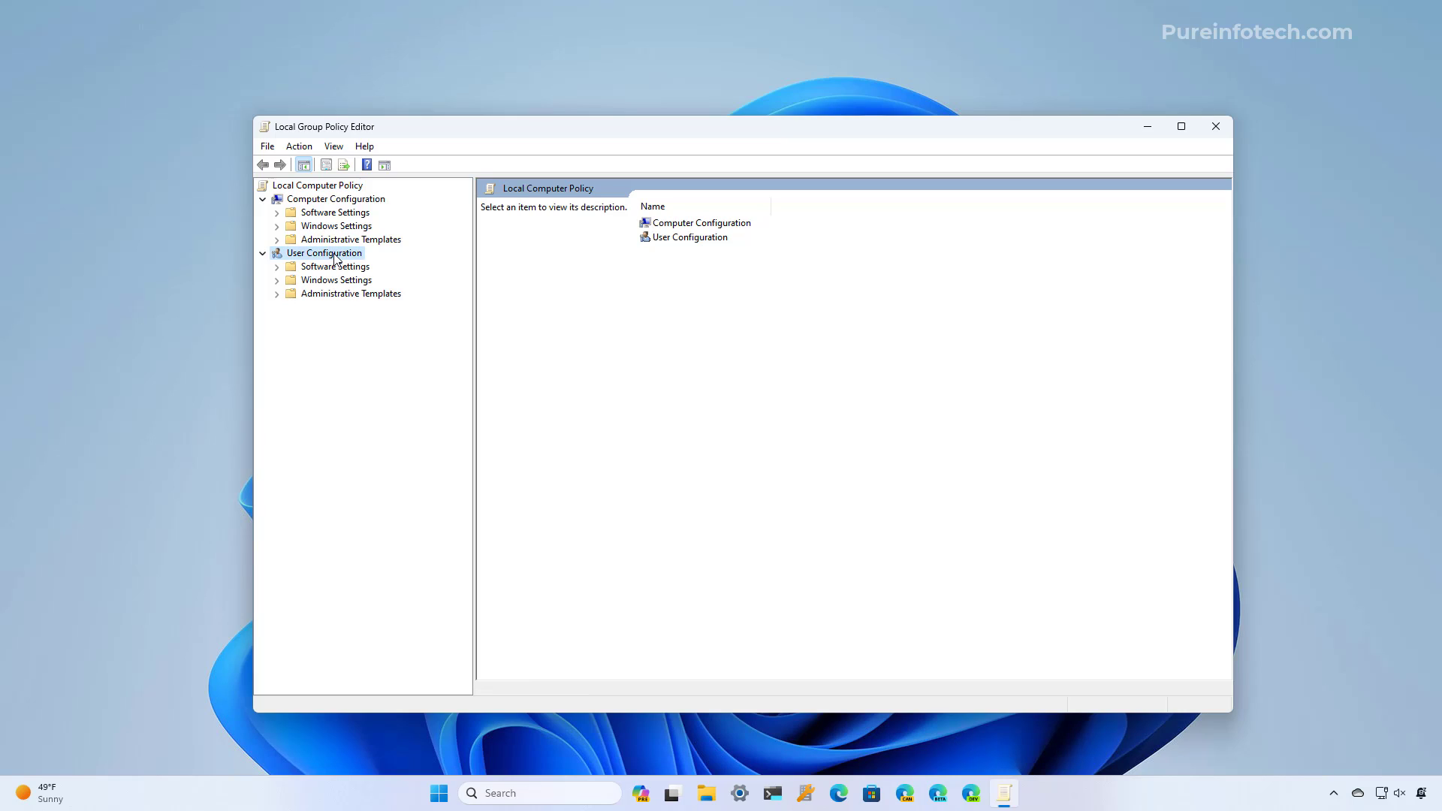
double_click(335, 294)
left_click(358, 389)
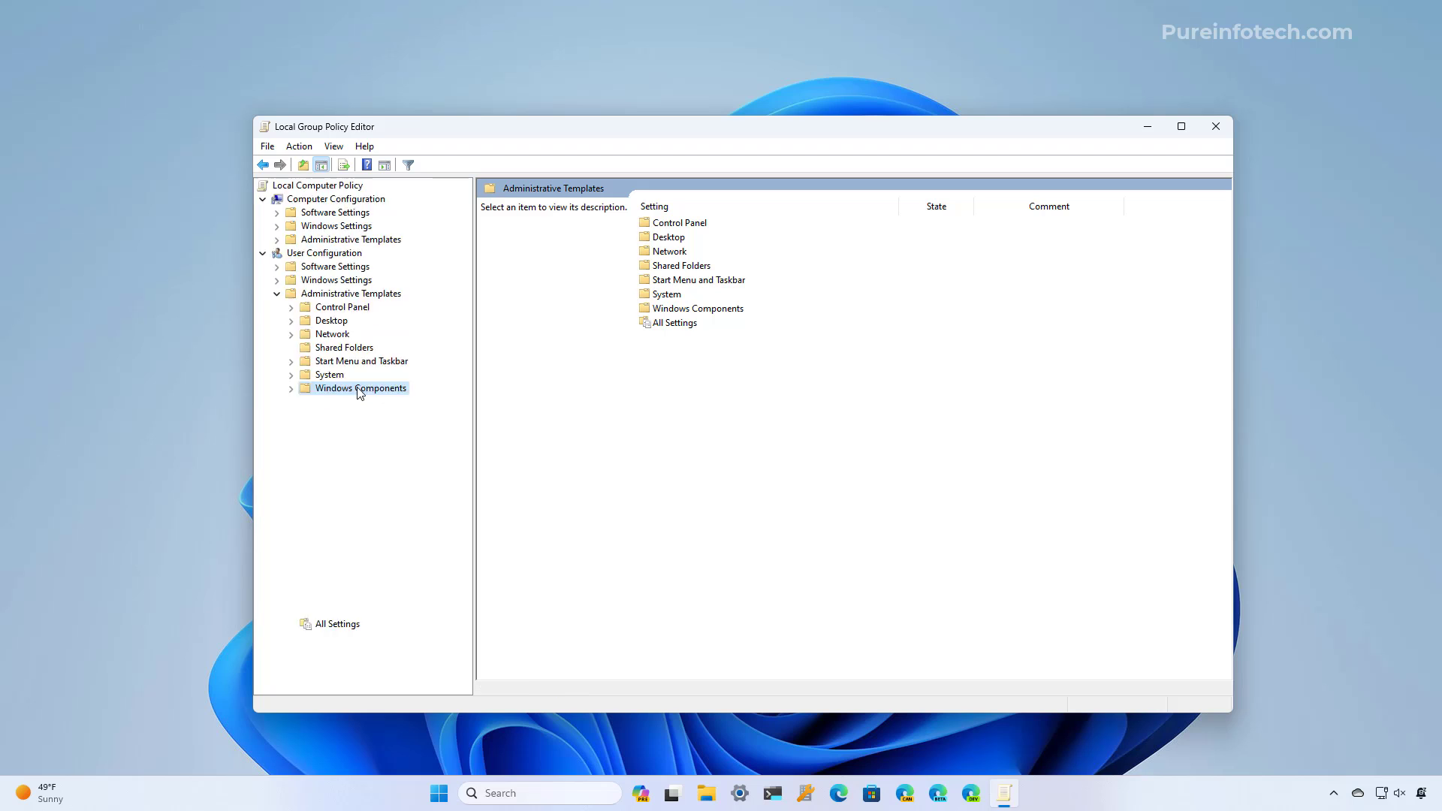
double_click(360, 389)
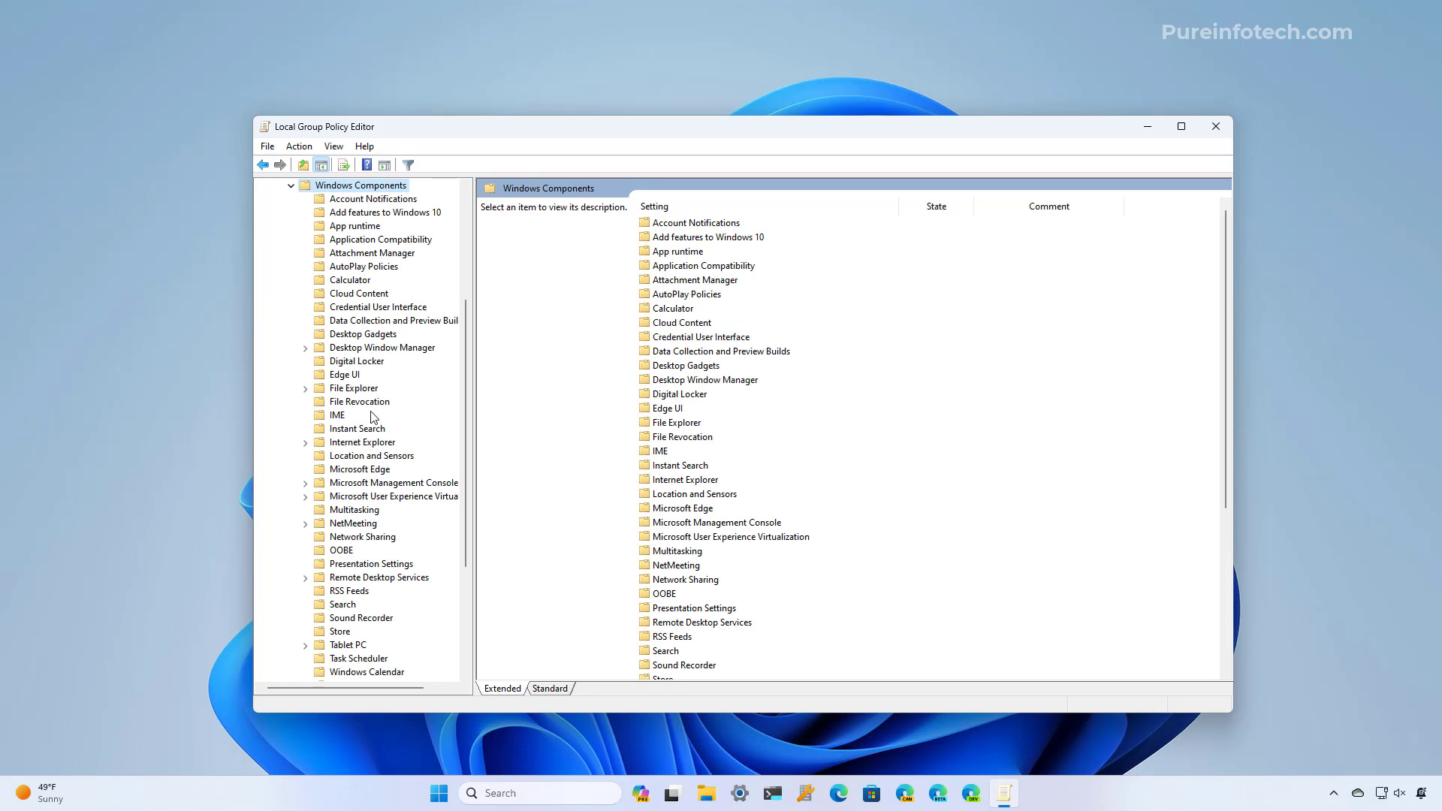
left_click(354, 388)
left_click(560, 431)
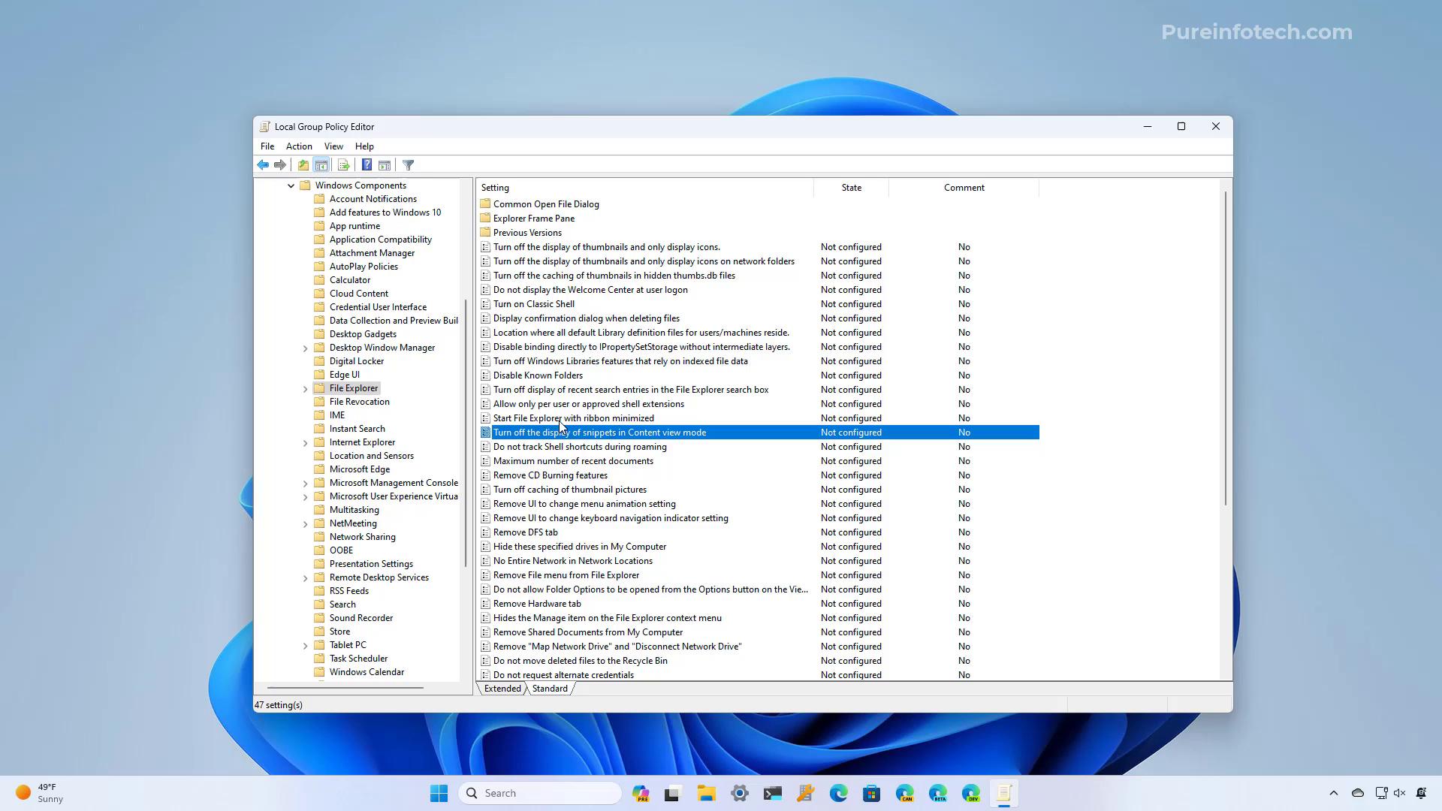
left_click(544, 391)
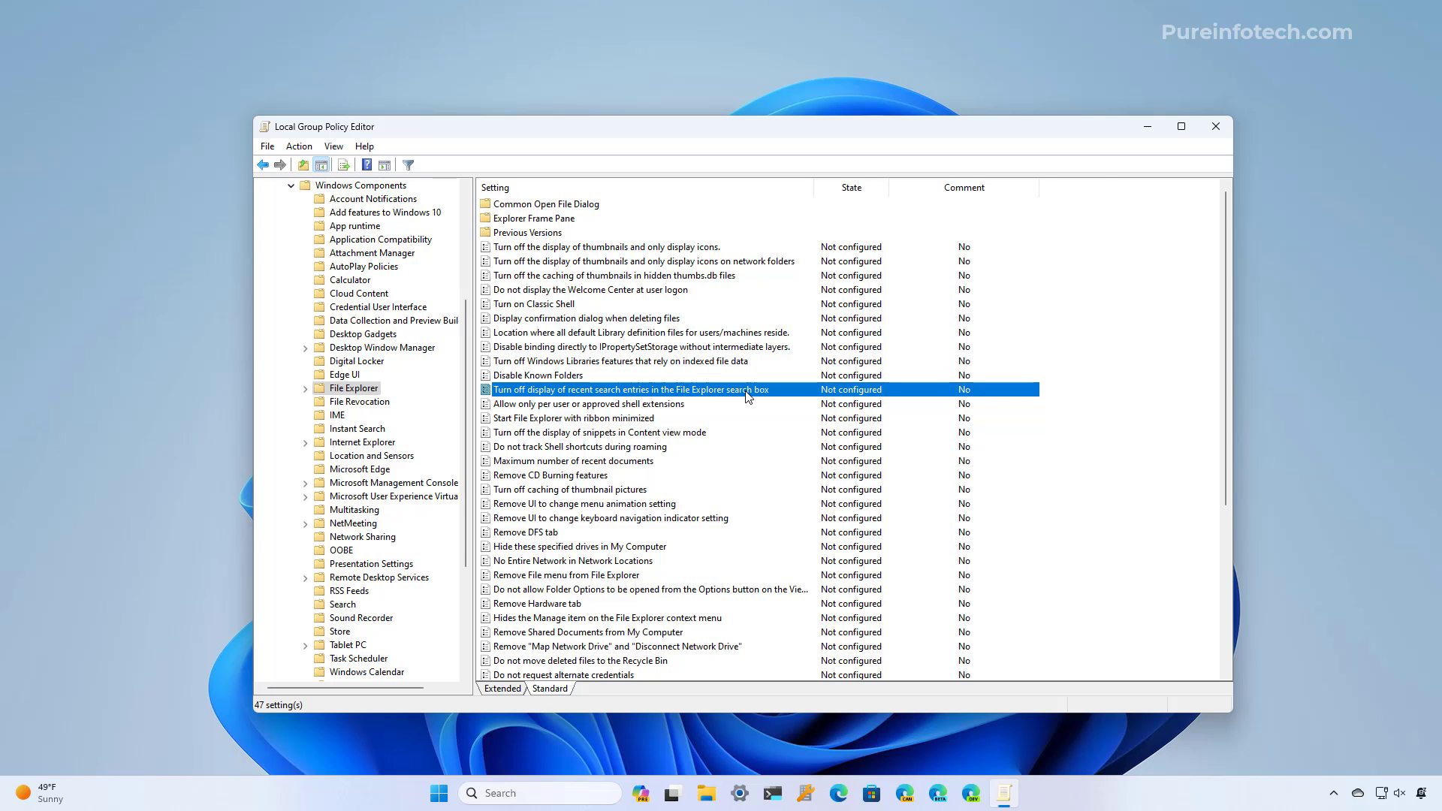
- Set 'Turn off display of recent search entries in the File Explorer search box' to Enabled and apply it
right_click(559, 392)
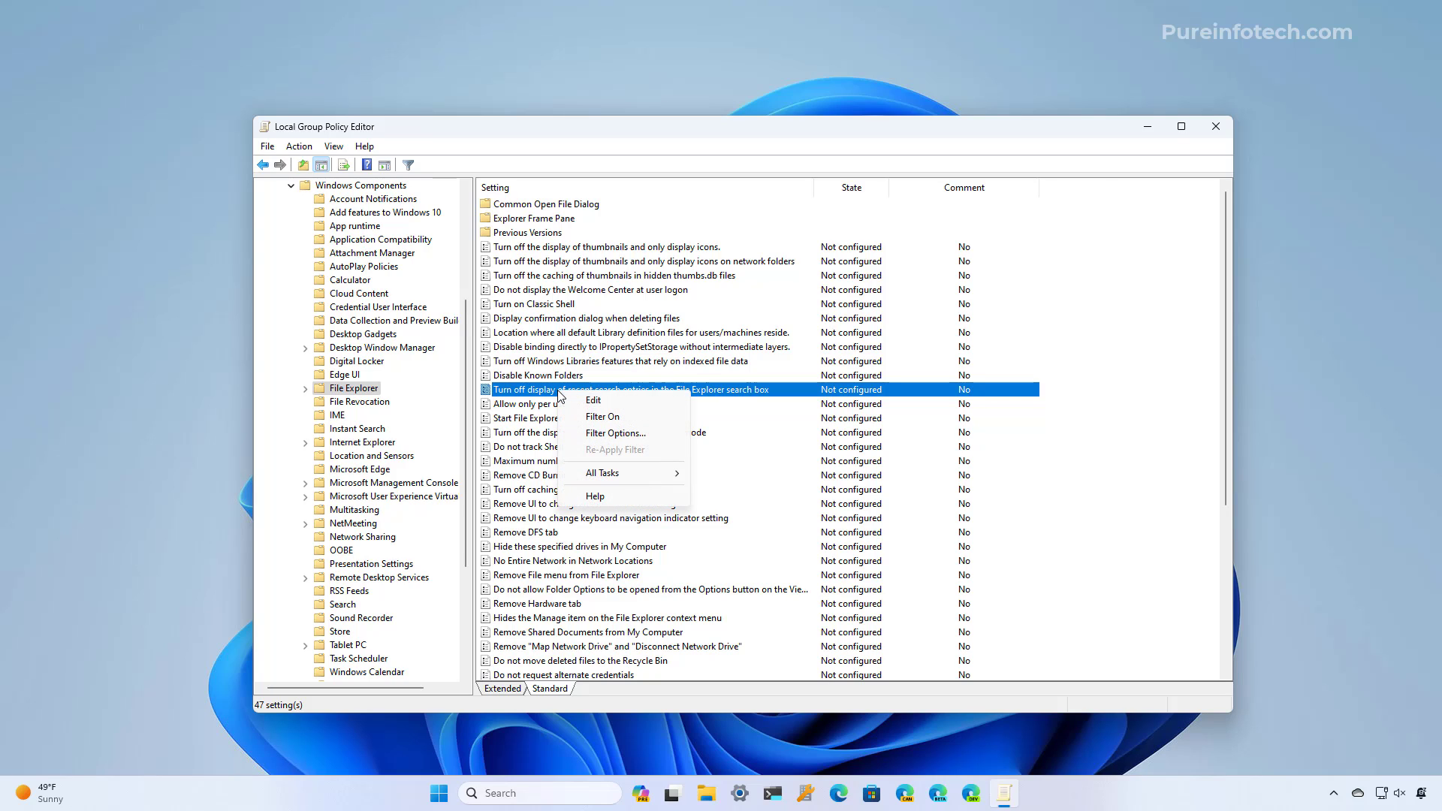
left_click(612, 403)
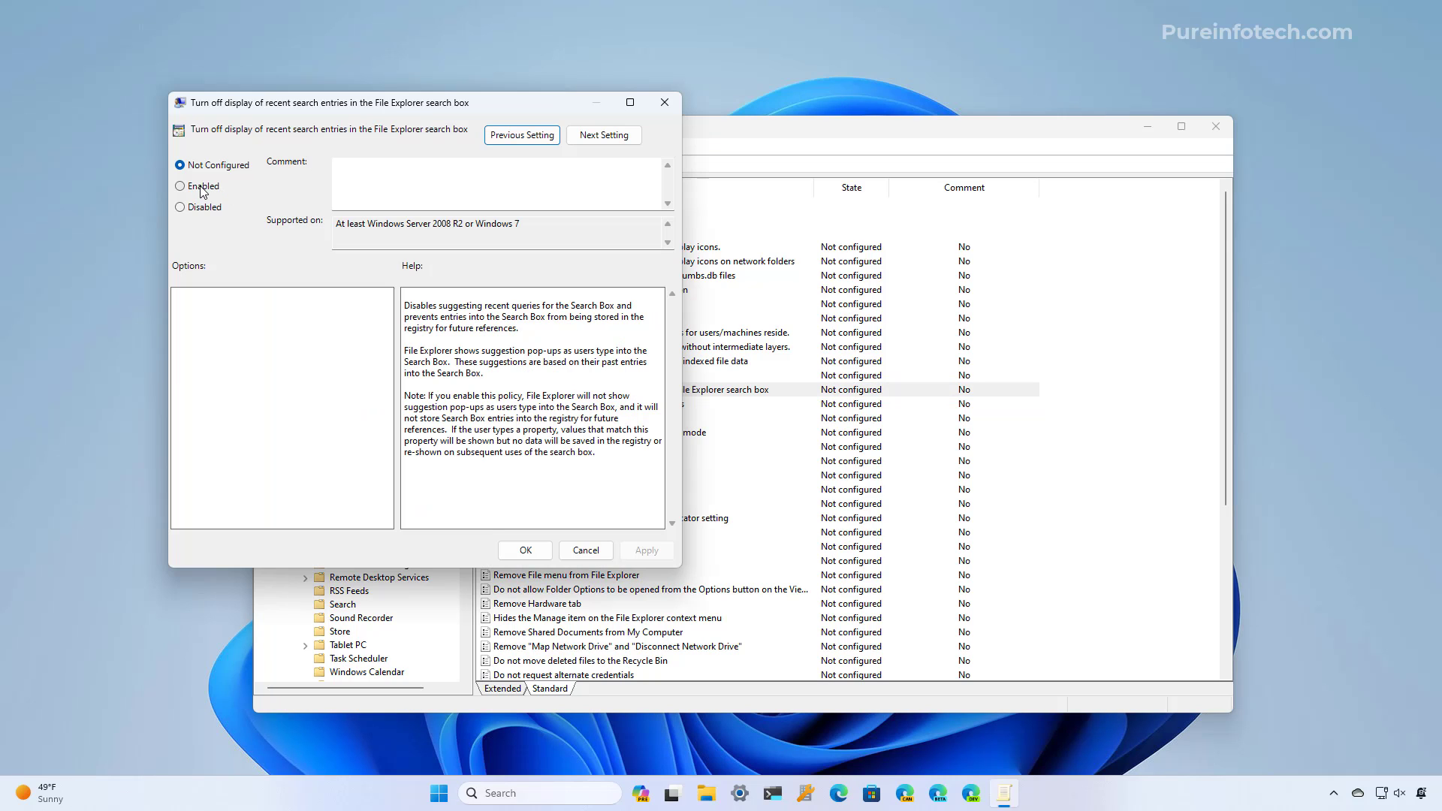
left_click(198, 187)
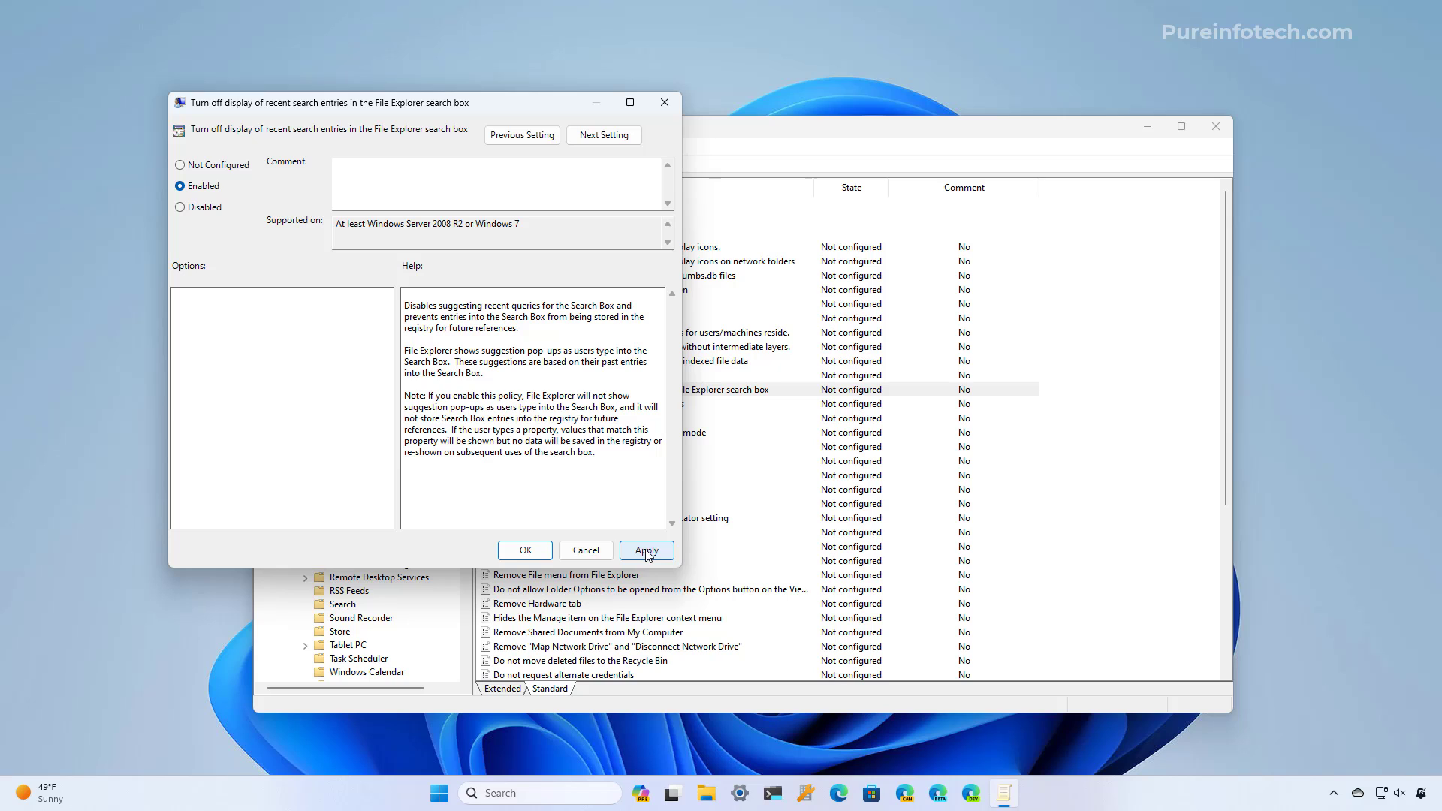
left_click(646, 552)
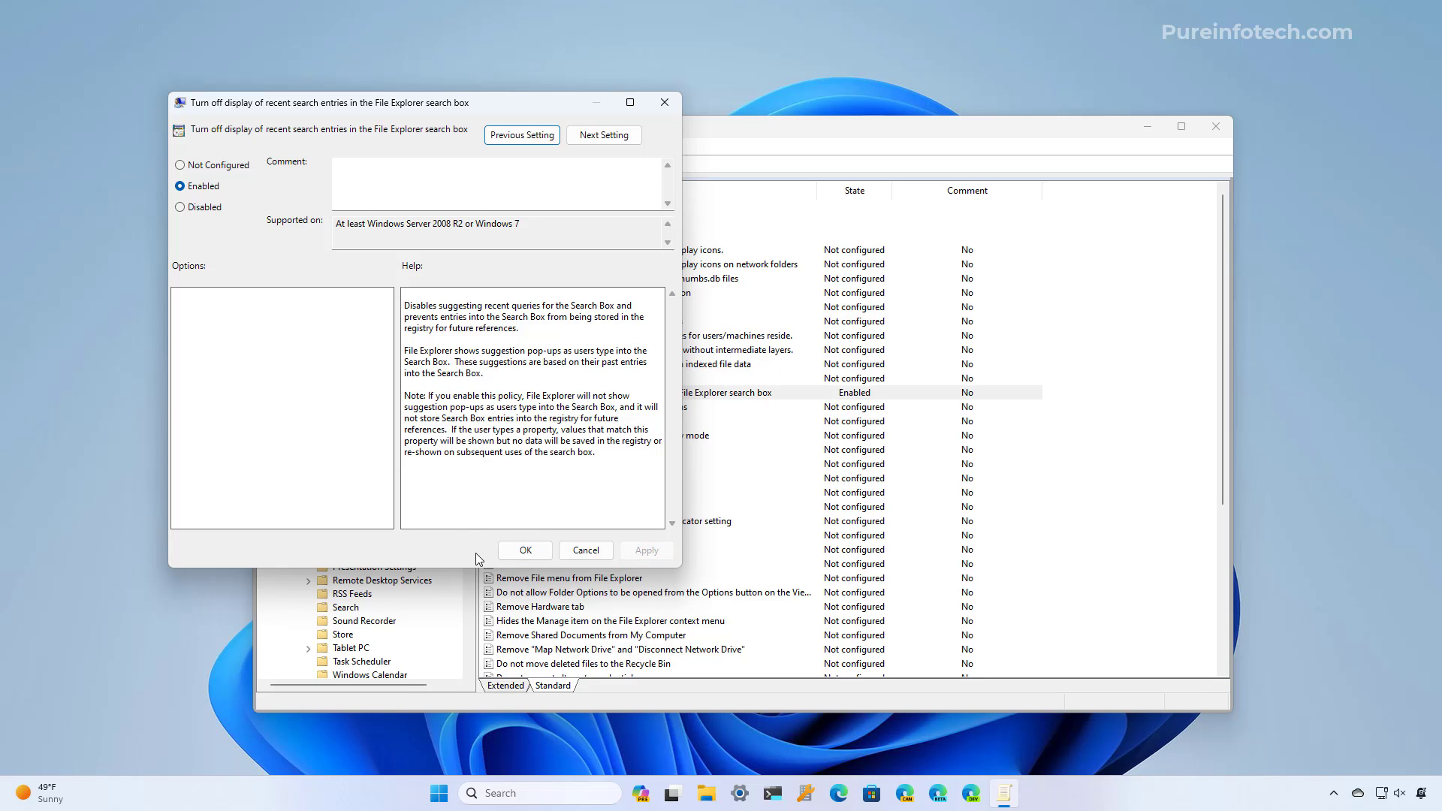
left_click(515, 554)
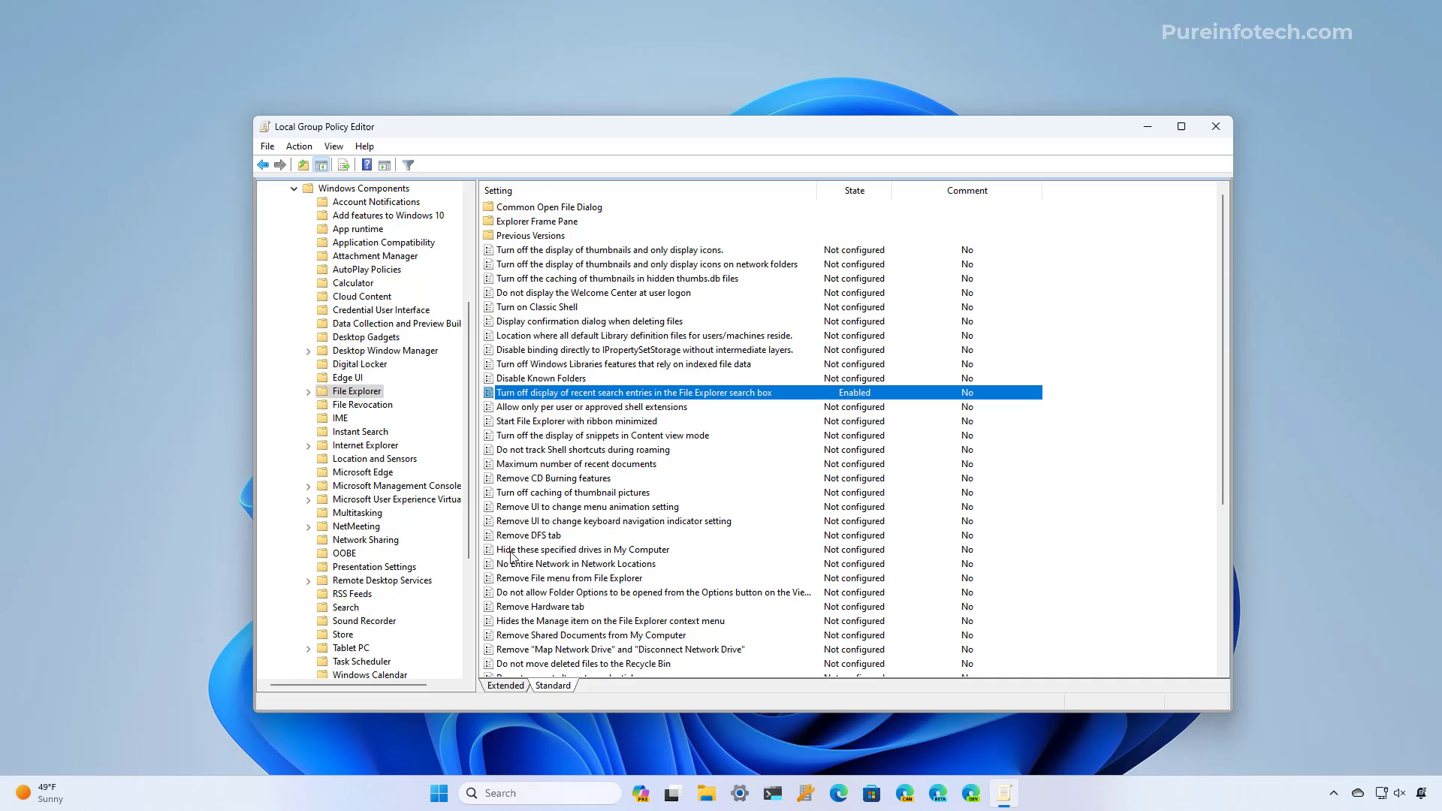
left_click(439, 793)
- Restart the PC and check that Search shows only suggested items, quick searches and top apps
left_click(907, 741)
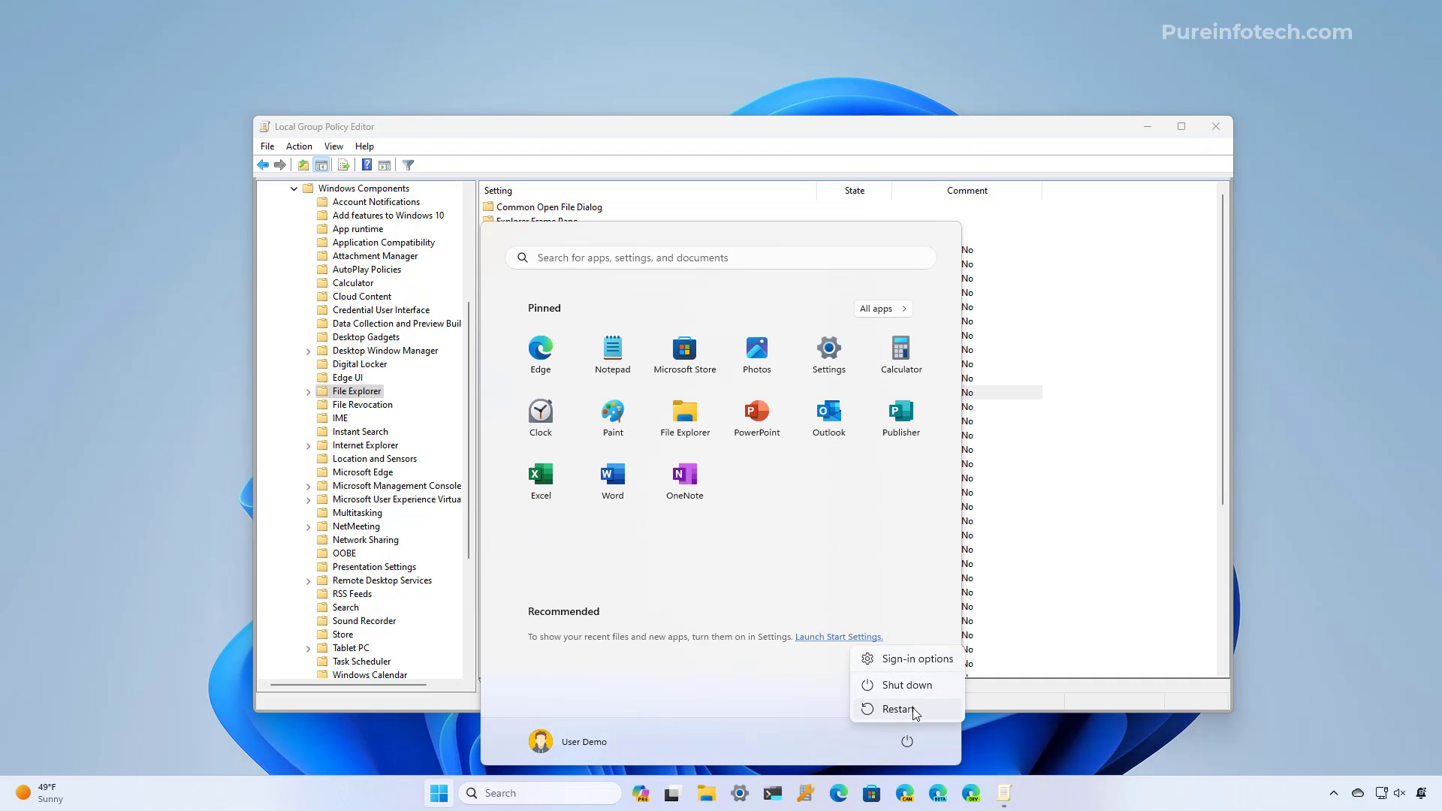
left_click(875, 706)
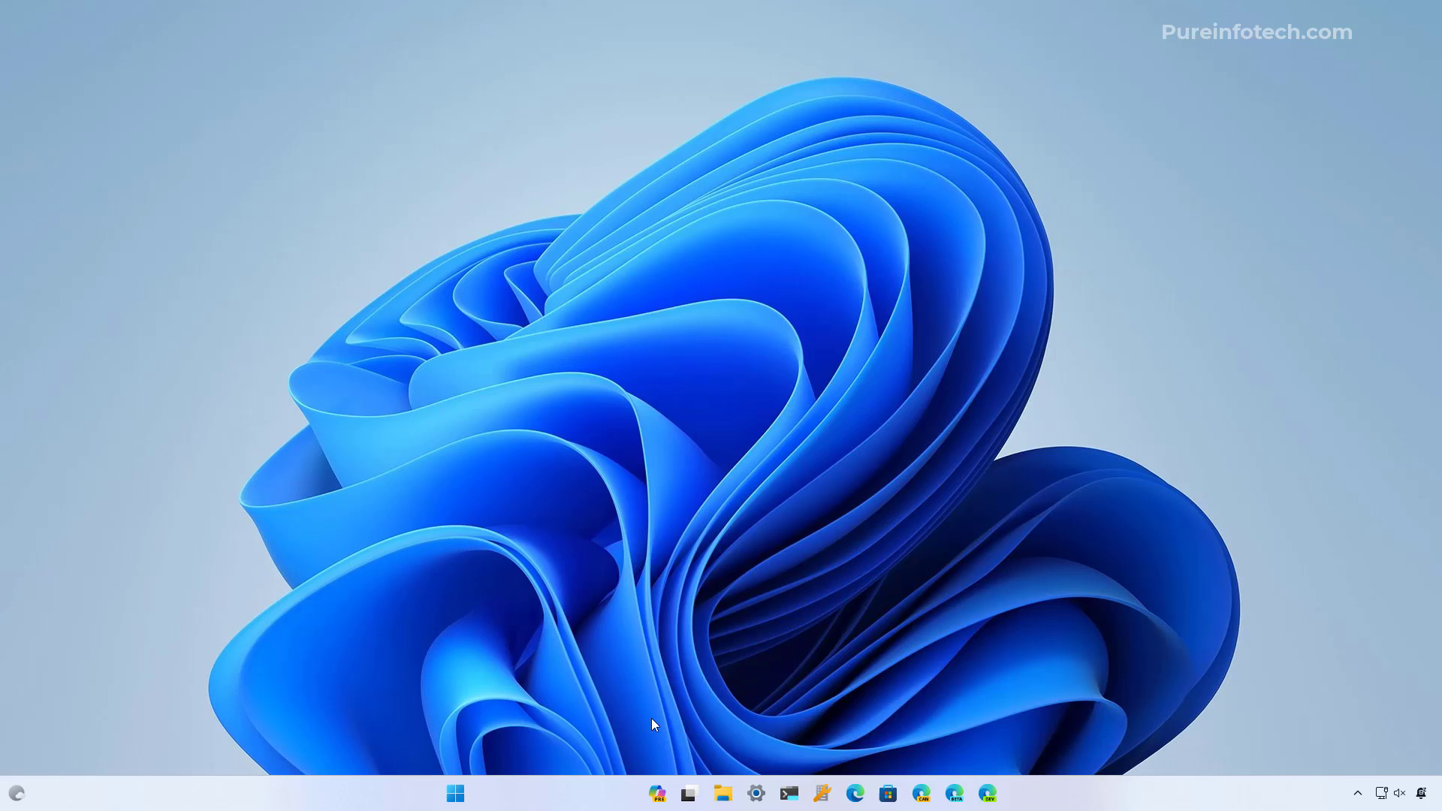
key("super+s")
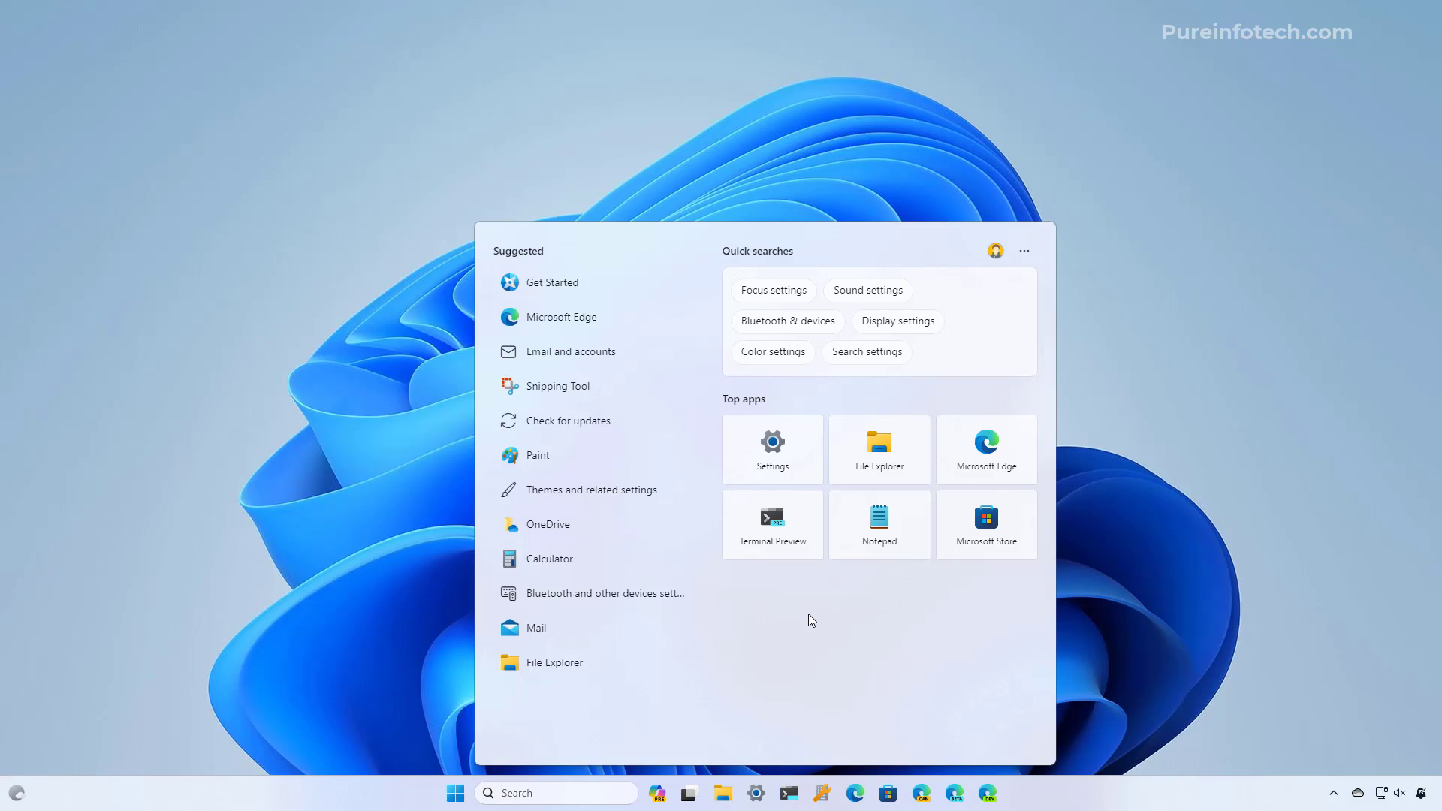
- Reopen Edit group policy and navigate to User Configuration's Windows Components > File Explorer policies
key("super")
type("grou")
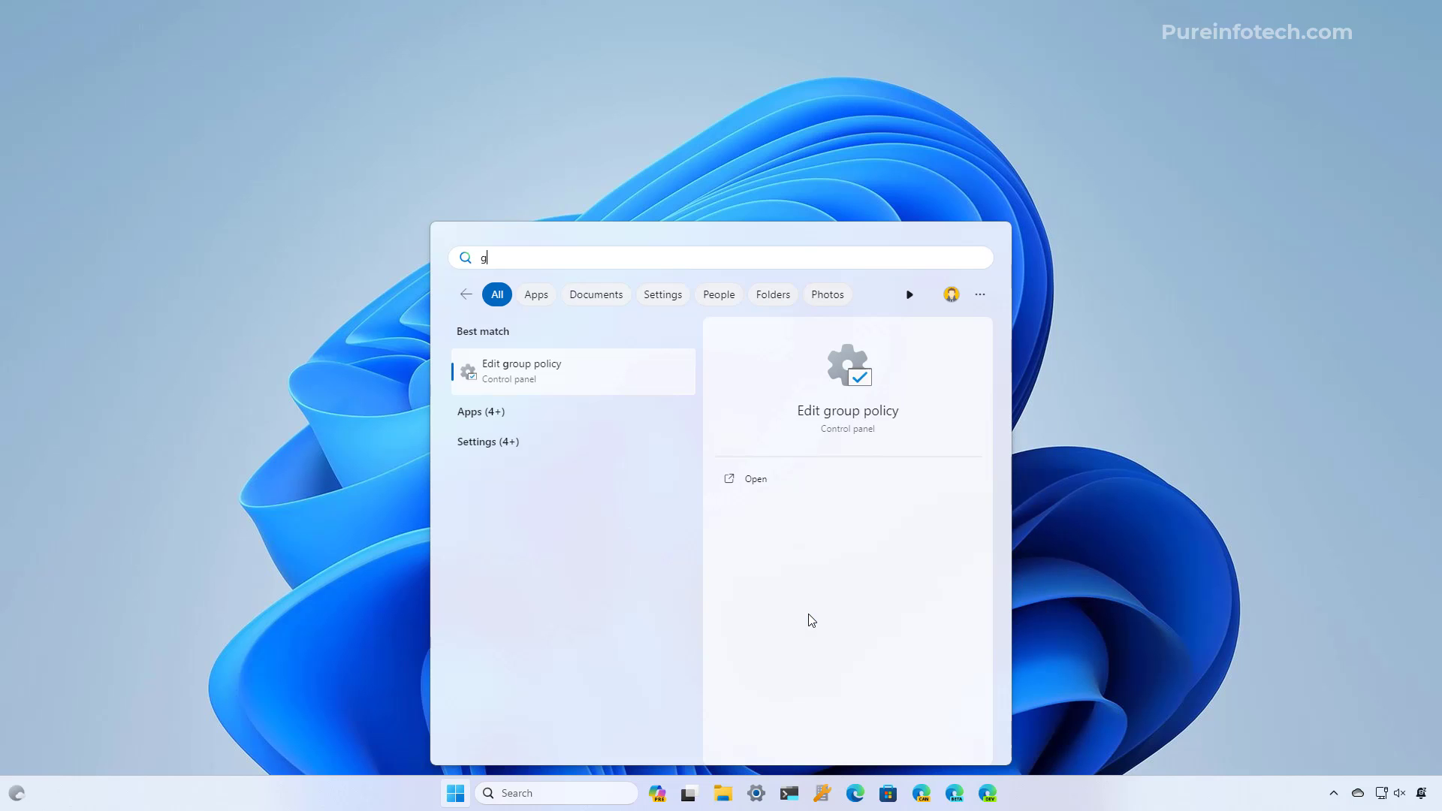
left_click(576, 373)
left_click(324, 253)
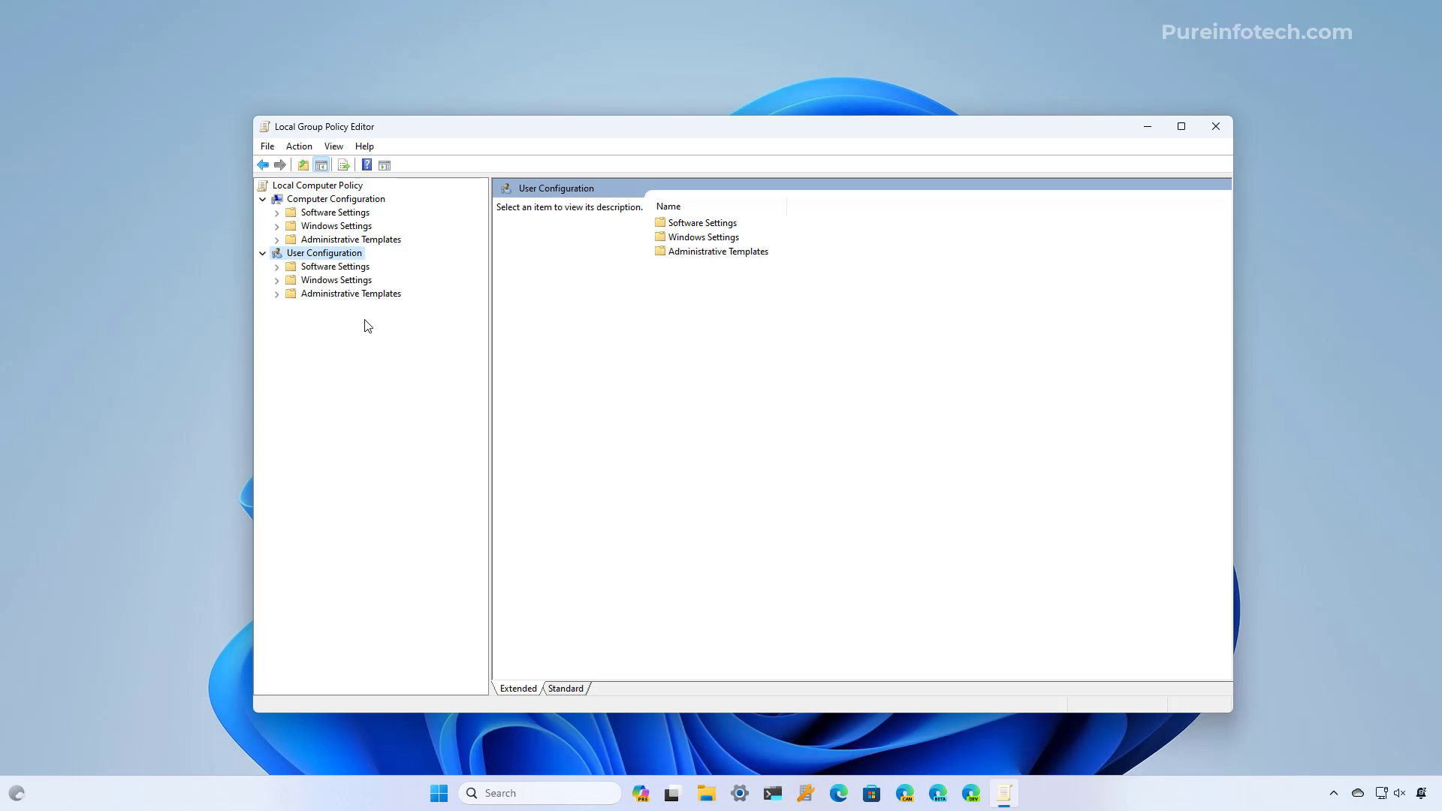
double_click(339, 294)
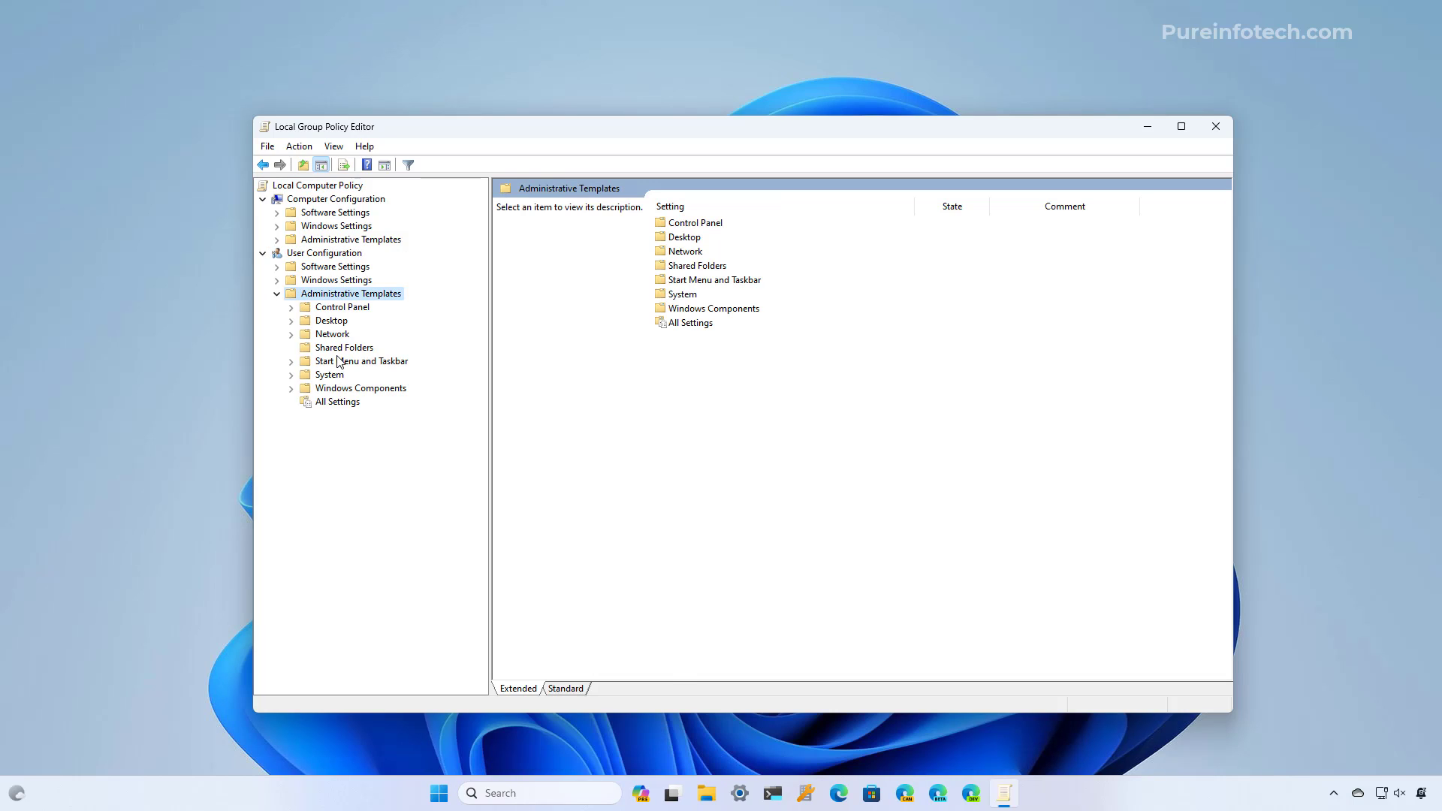
double_click(342, 388)
left_click(350, 389)
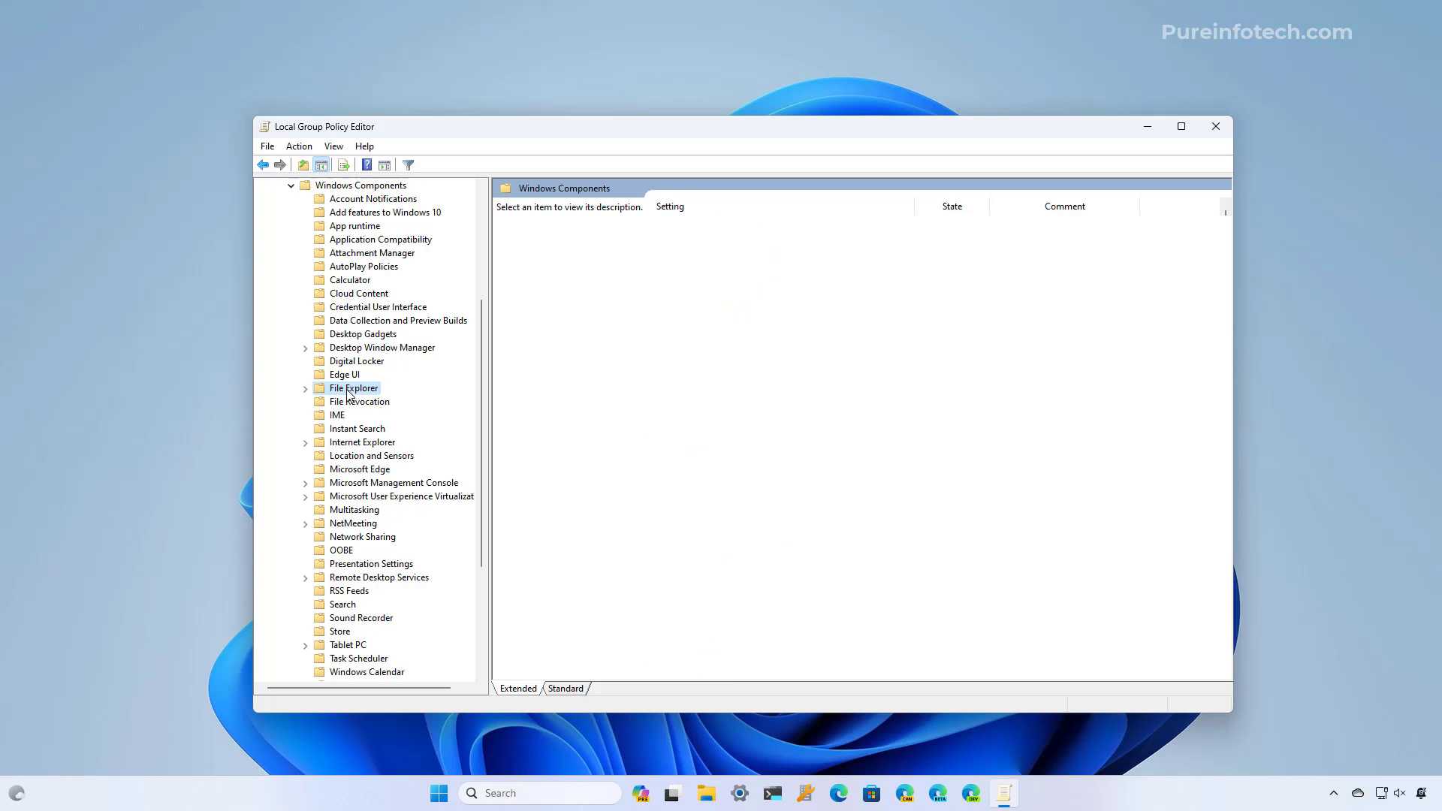
- Reset the recent search entries policy to Not Configured and apply the change
left_click(752, 411)
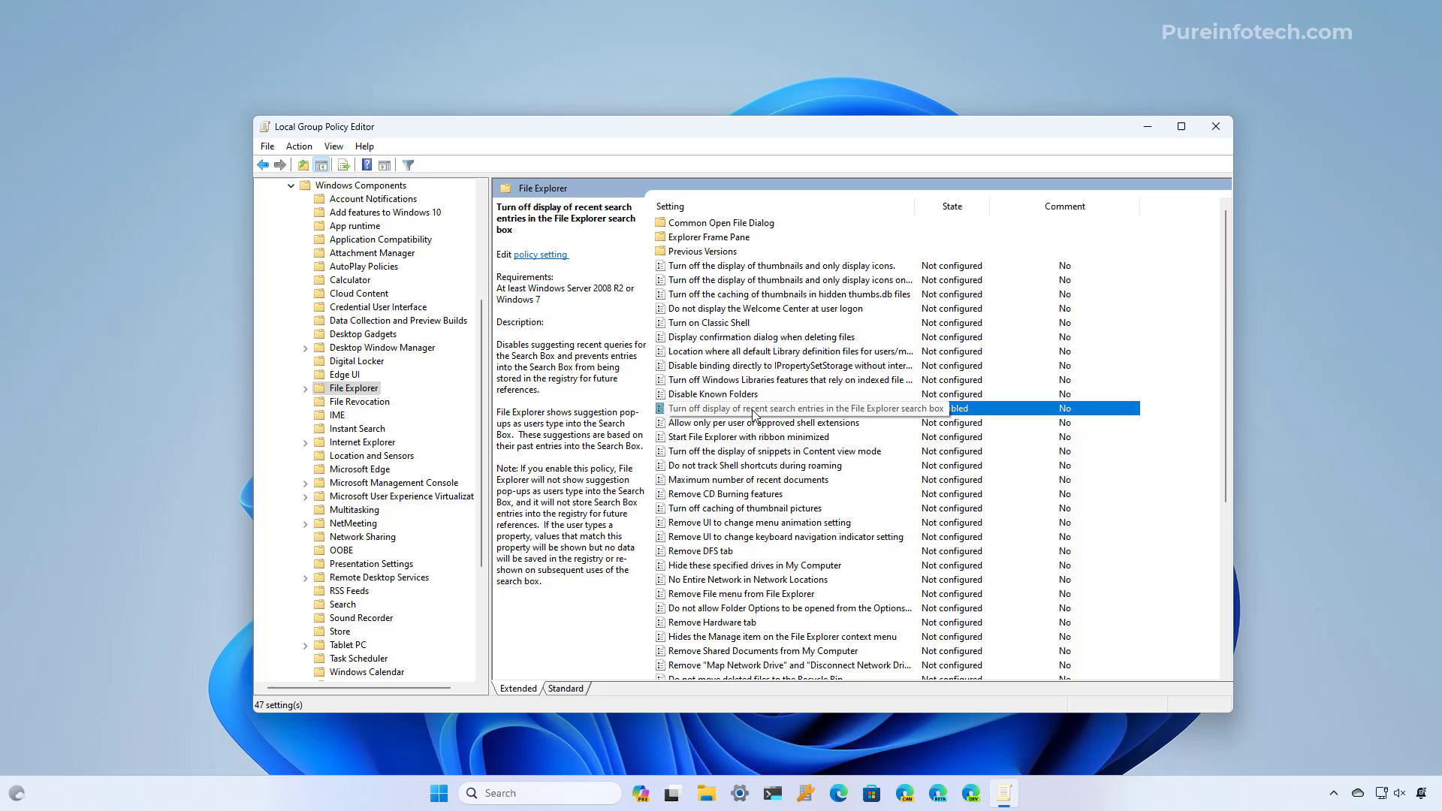
right_click(756, 412)
left_click(781, 421)
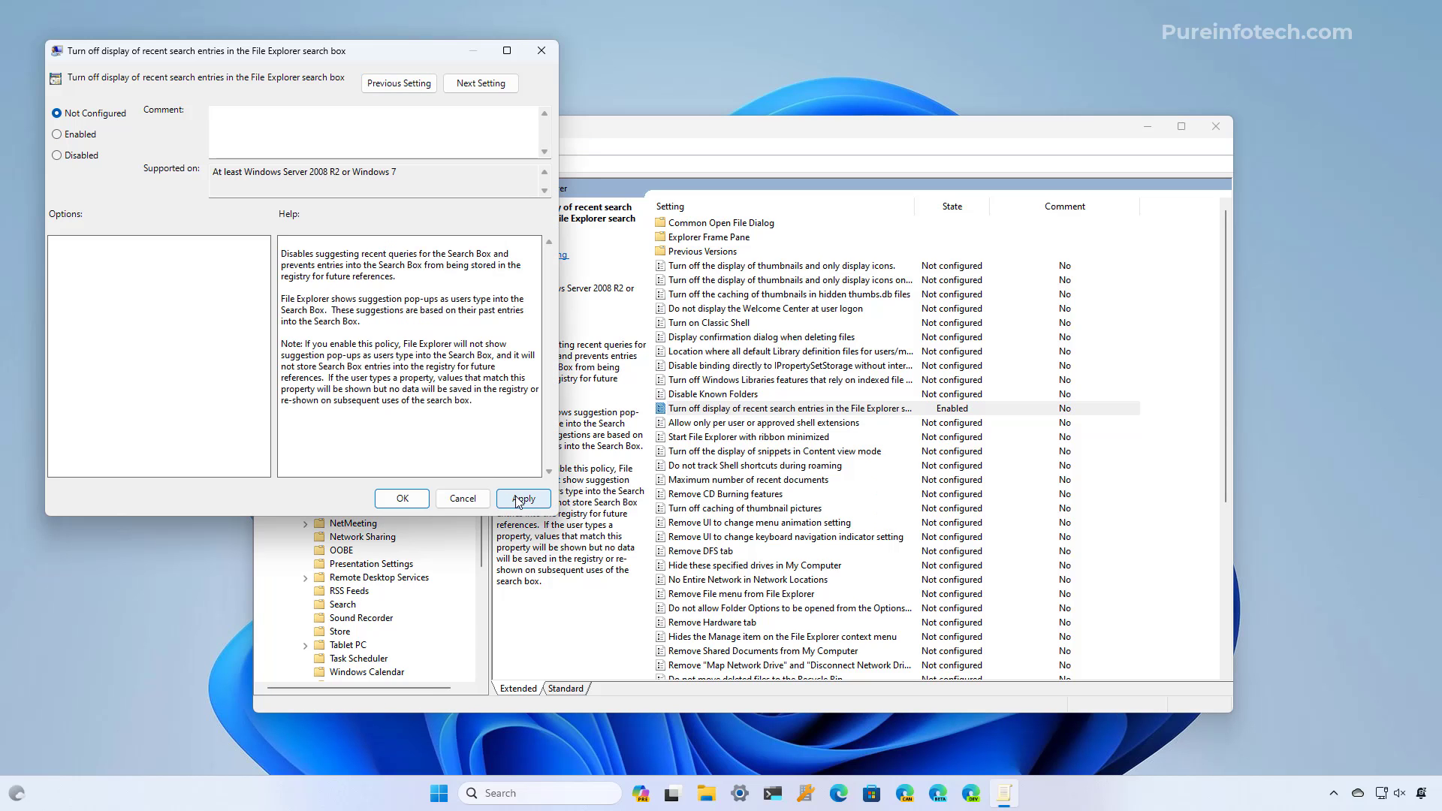
left_click(522, 499)
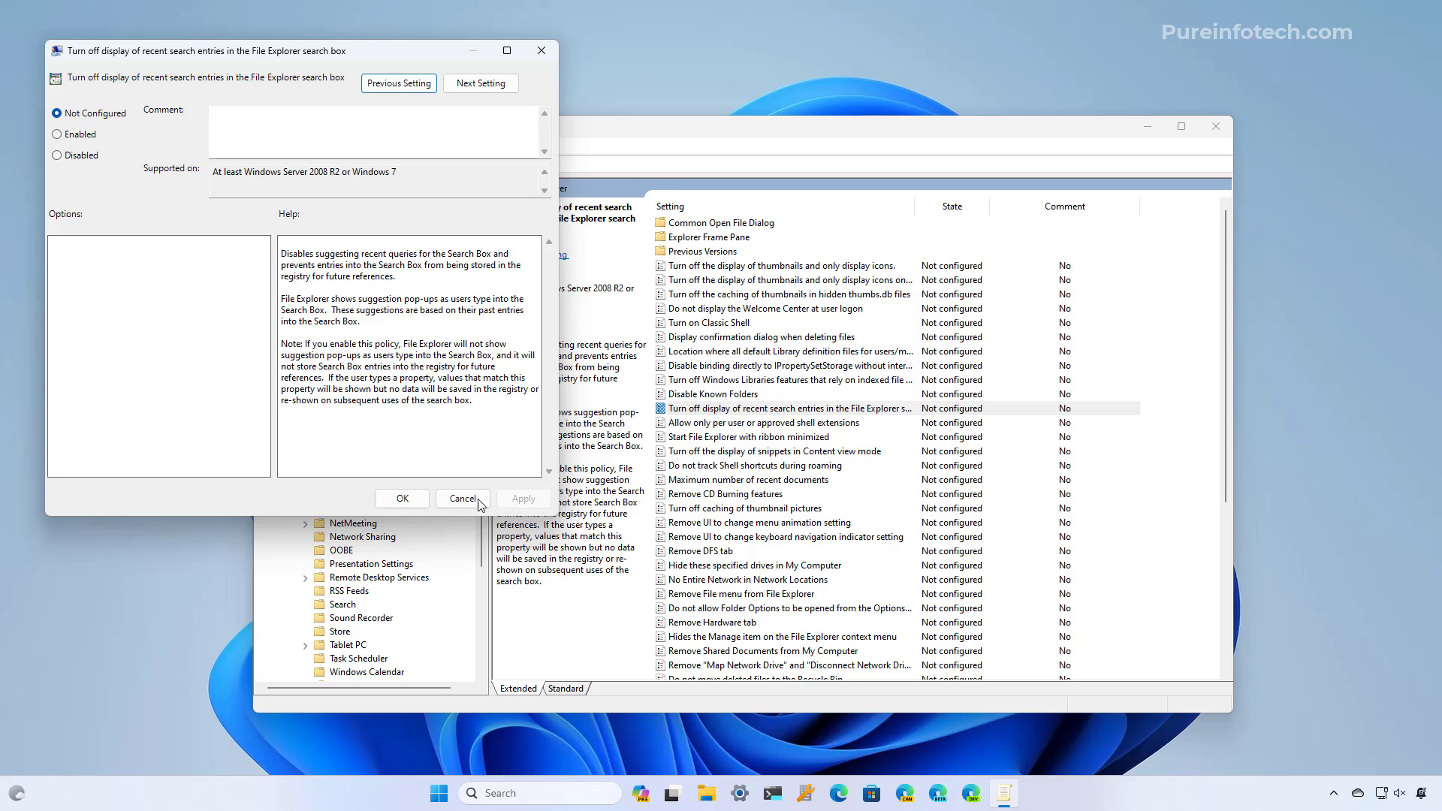
left_click(403, 499)
left_click(1218, 128)
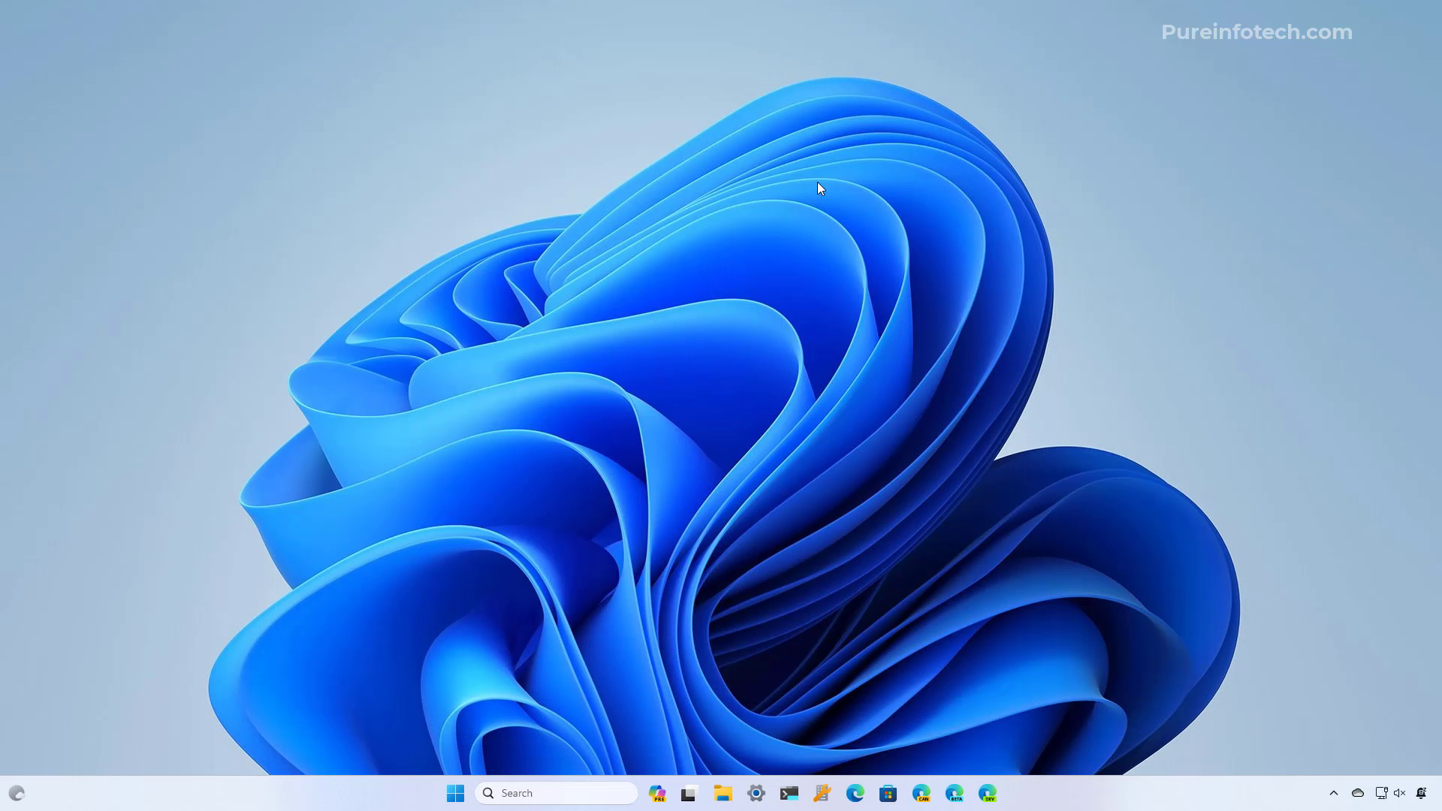